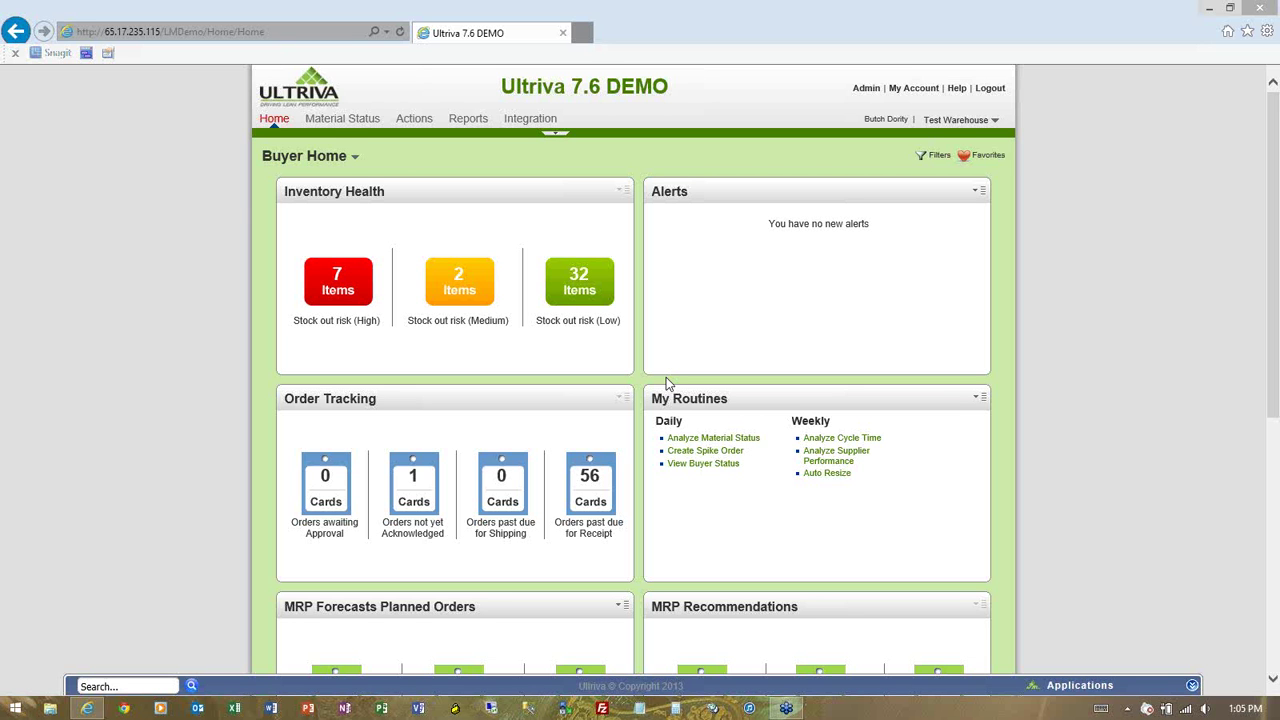
Look over the material status list and open the medium stock-out risk items from the Inventory Health section of the home dashboard
{"action": "left_click", "coordinate": [352, 122]}
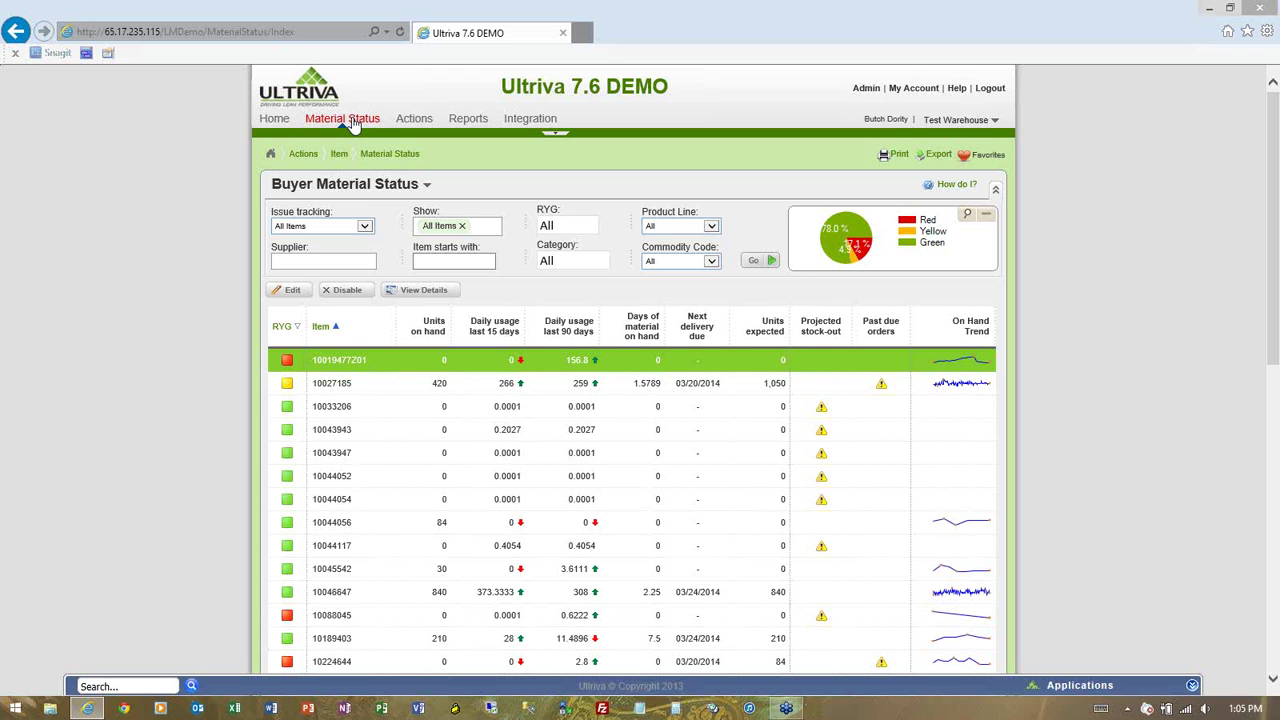
{"action": "left_click", "coordinate": [276, 120]}
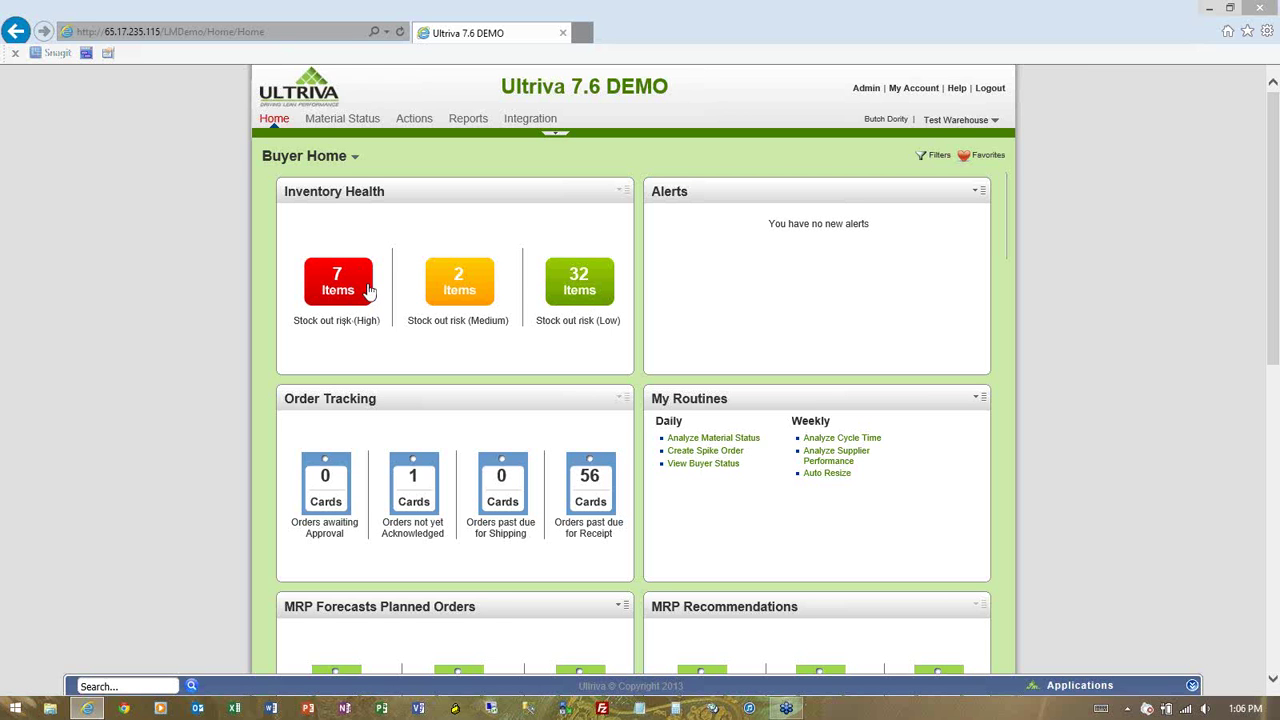
{"action": "left_click", "coordinate": [463, 277]}
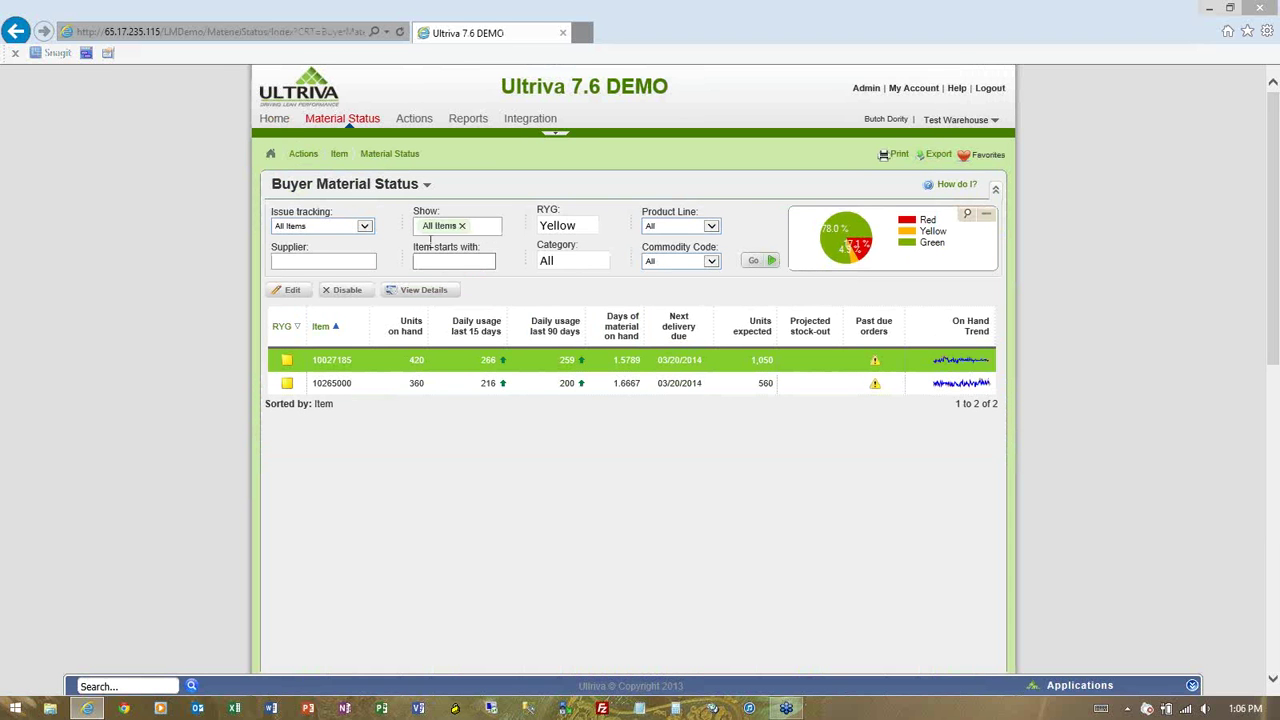
Return to the unfiltered Buyer Material Status list covering all items
{"action": "left_click", "coordinate": [362, 120]}
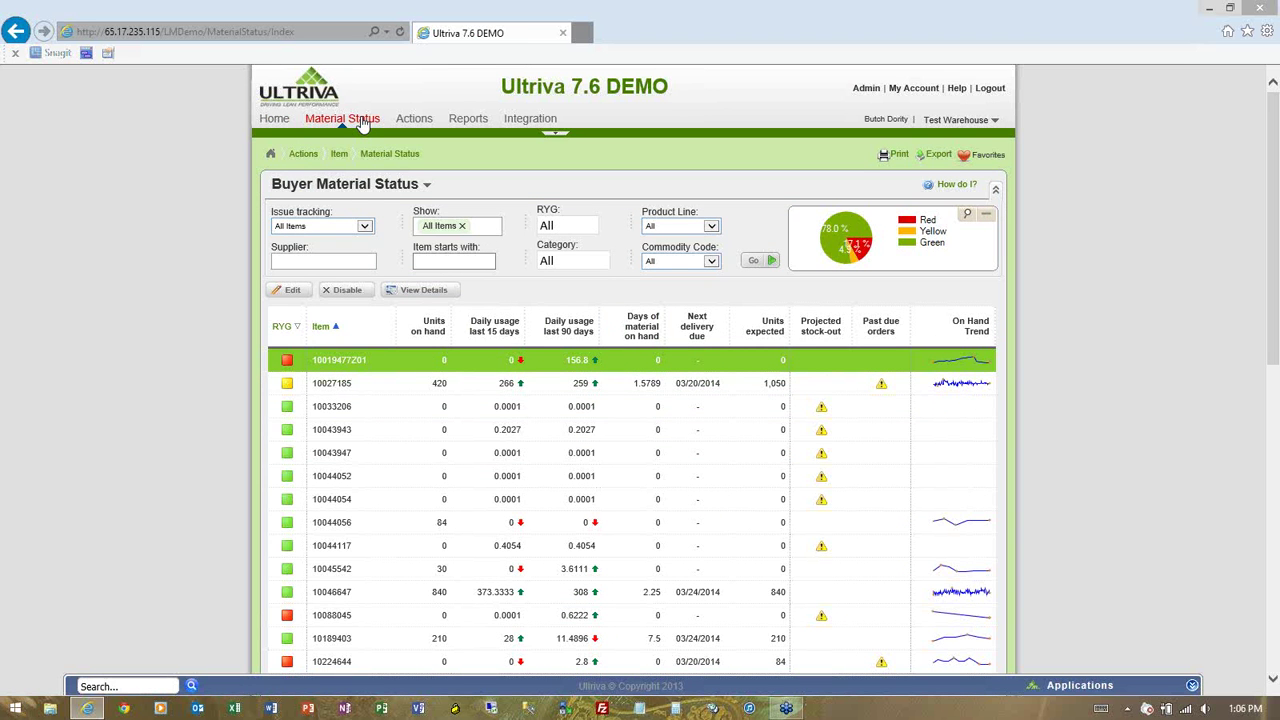
{"action": "left_click", "coordinate": [271, 121]}
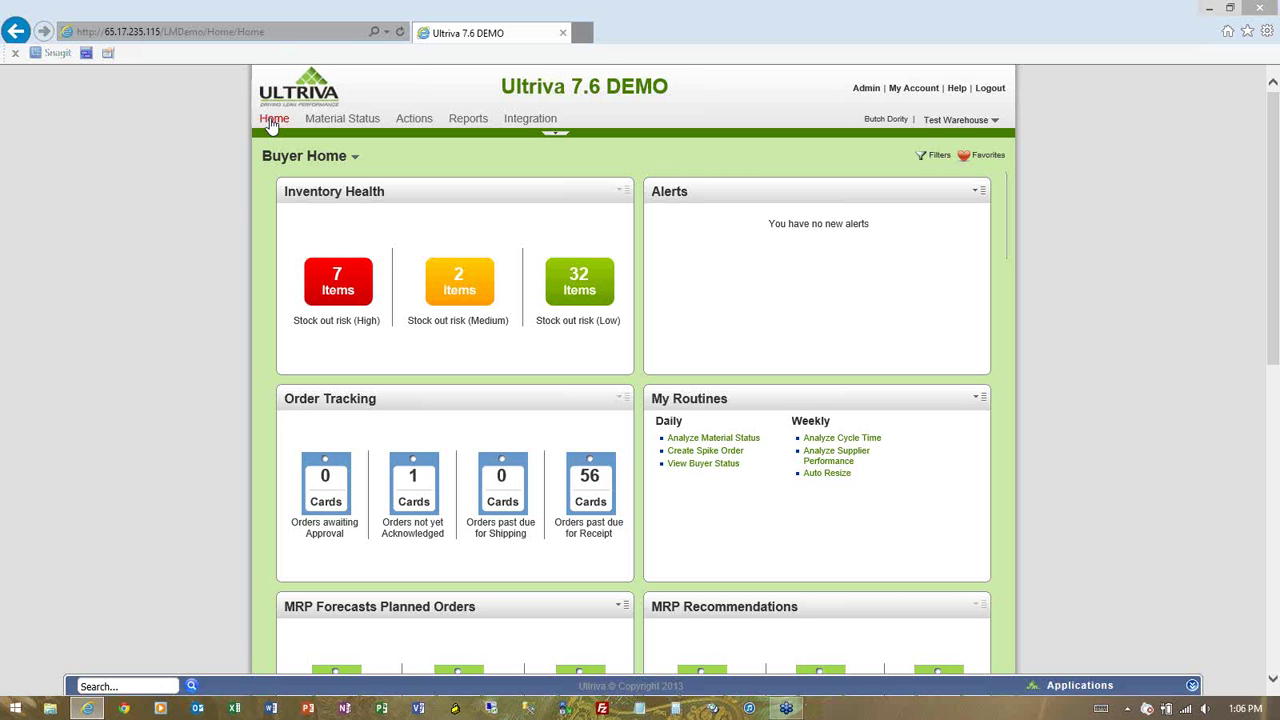
{"action": "left_click", "coordinate": [330, 121]}
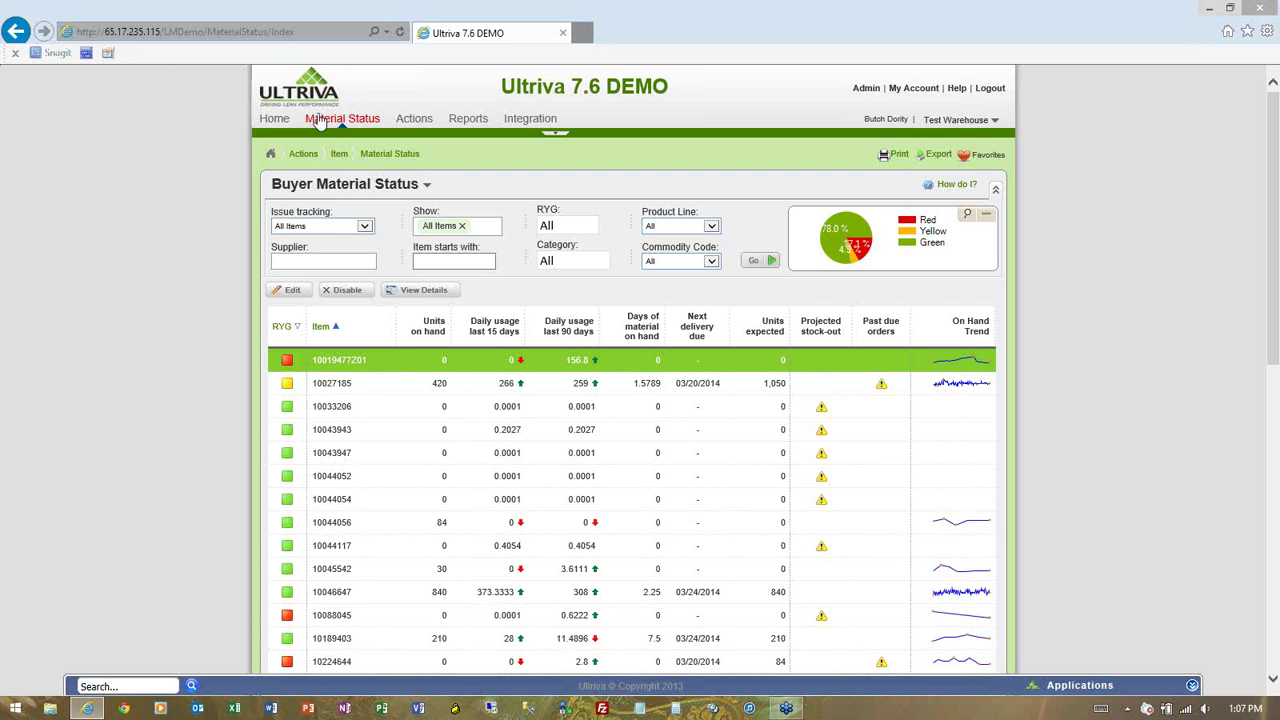
Filter the Buyer Material Status list to issues of the Late Shipments kind
{"action": "left_click", "coordinate": [366, 229]}
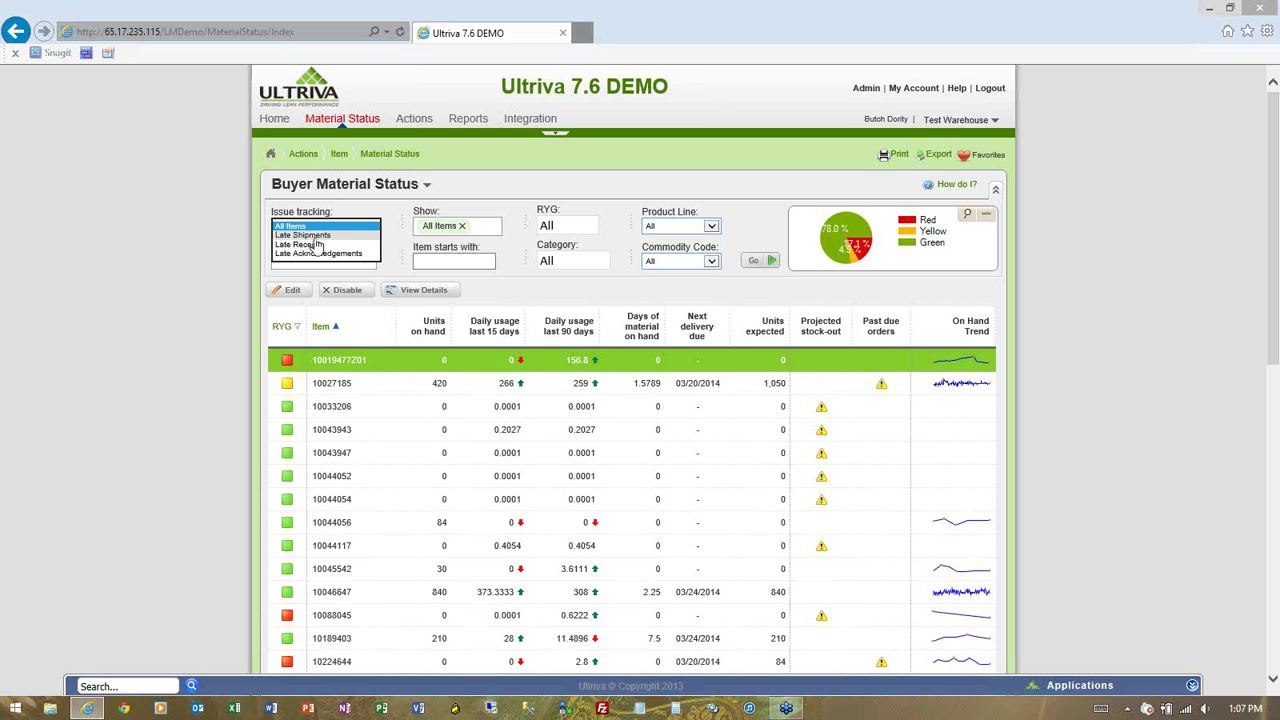
{"action": "left_click", "coordinate": [314, 238]}
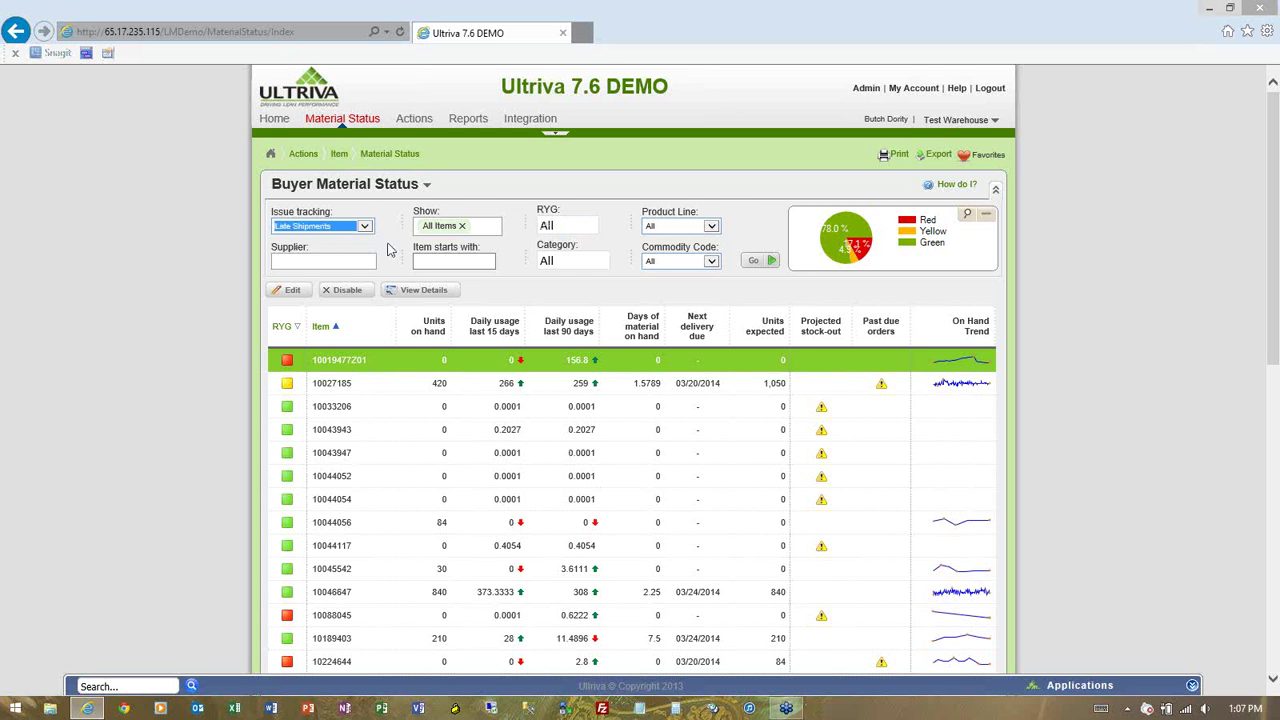
{"action": "left_click", "coordinate": [756, 262]}
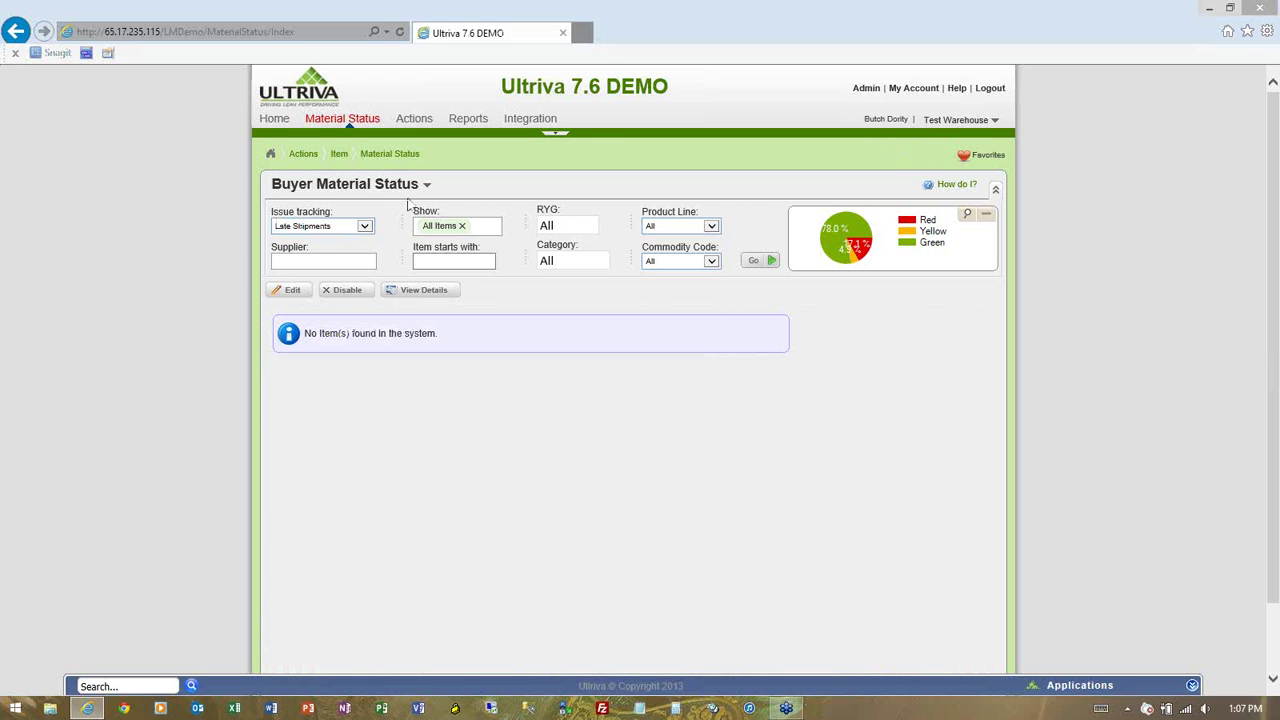
Reset the issue tracking filter to All Items and reload the material status list
{"action": "left_click", "coordinate": [366, 227]}
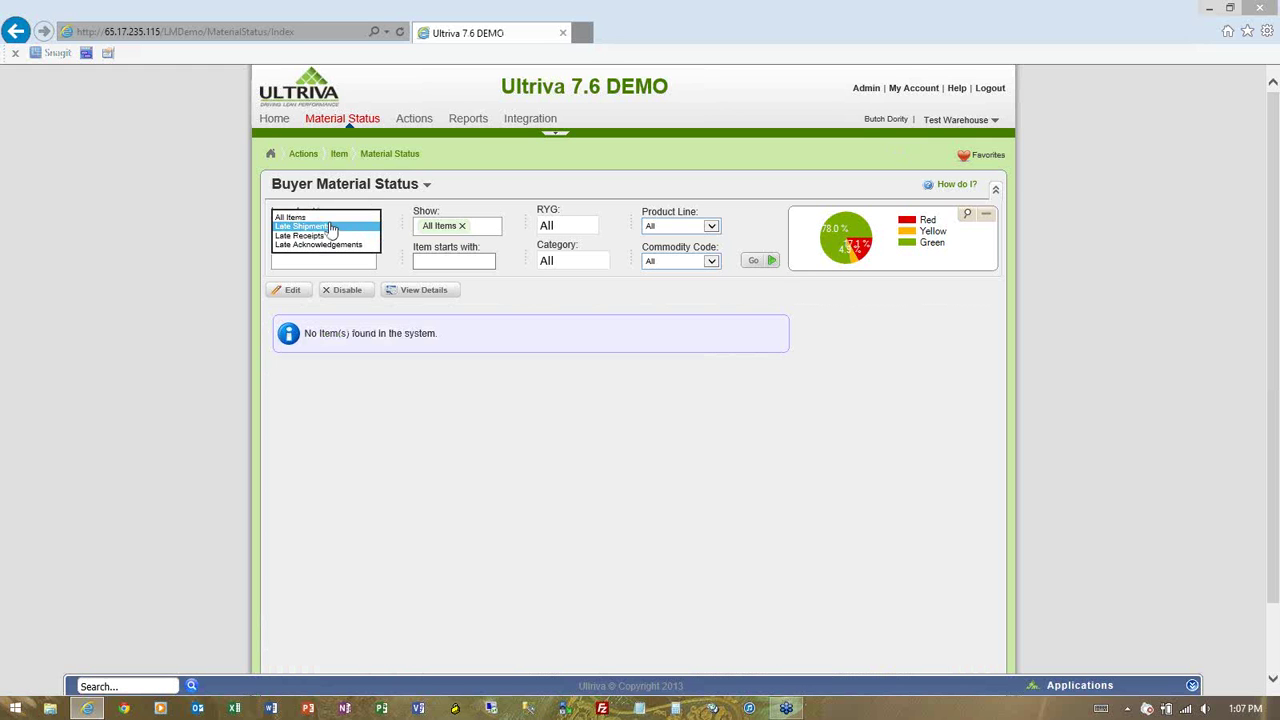
{"action": "left_click", "coordinate": [330, 218]}
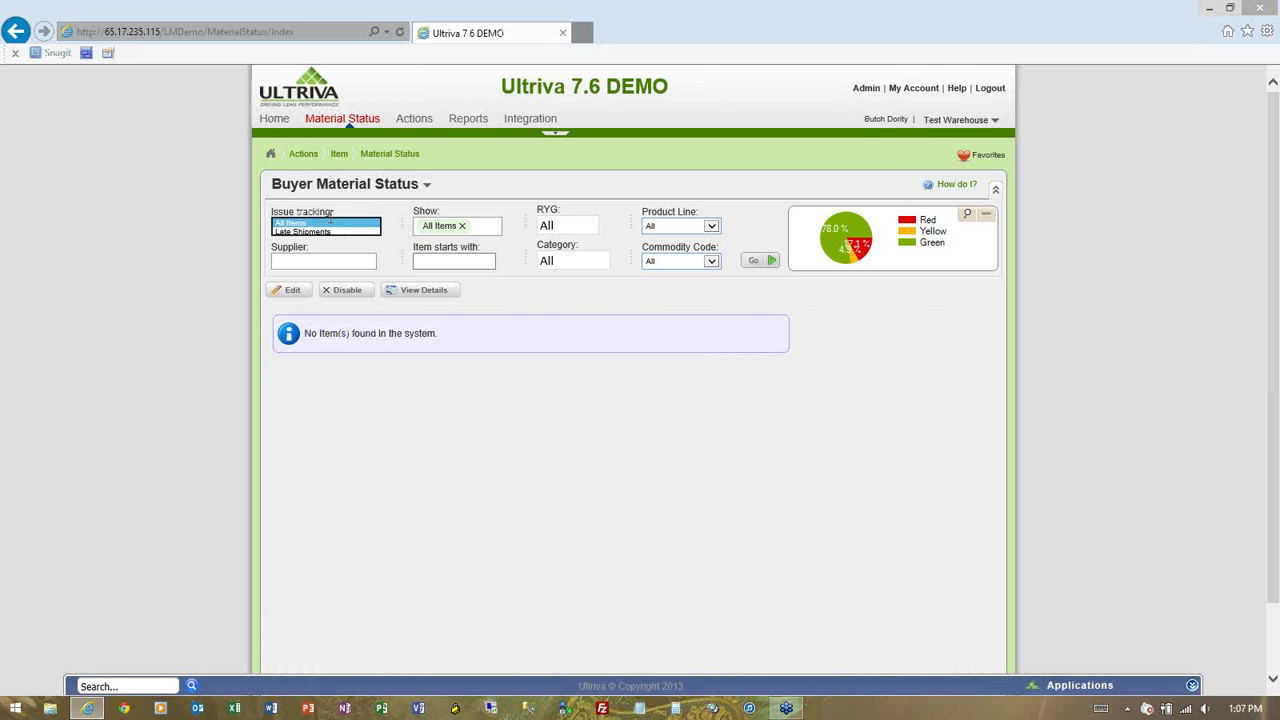
{"action": "left_click", "coordinate": [759, 266]}
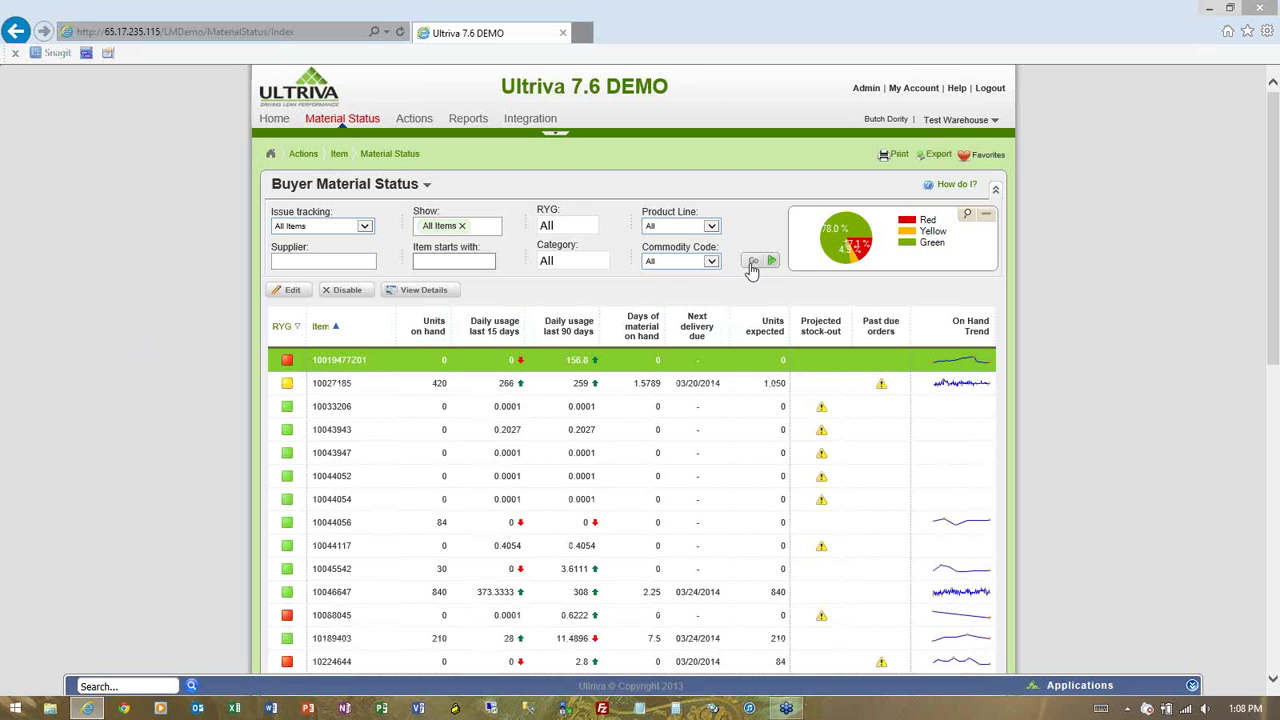
Clear the Show filter, check its coordinator choices and select All Items again
{"action": "left_click", "coordinate": [461, 227]}
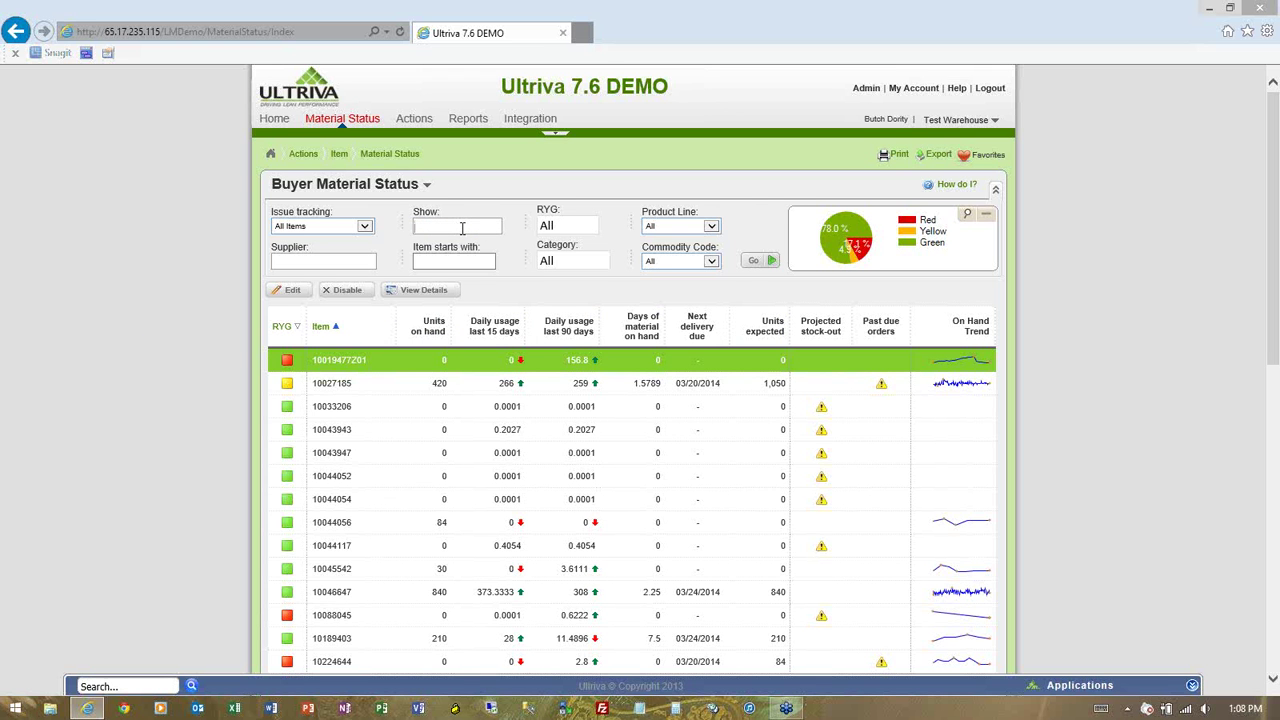
{"action": "left_click", "coordinate": [462, 228]}
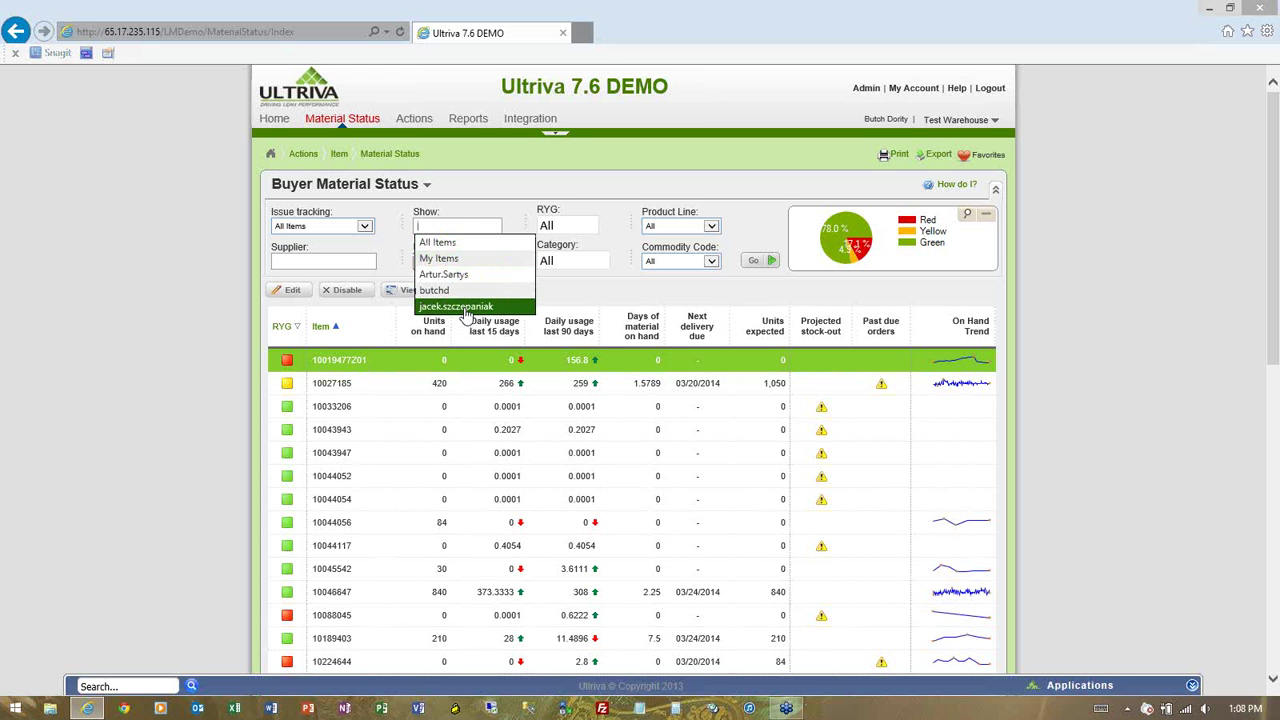
{"action": "left_click", "coordinate": [447, 244]}
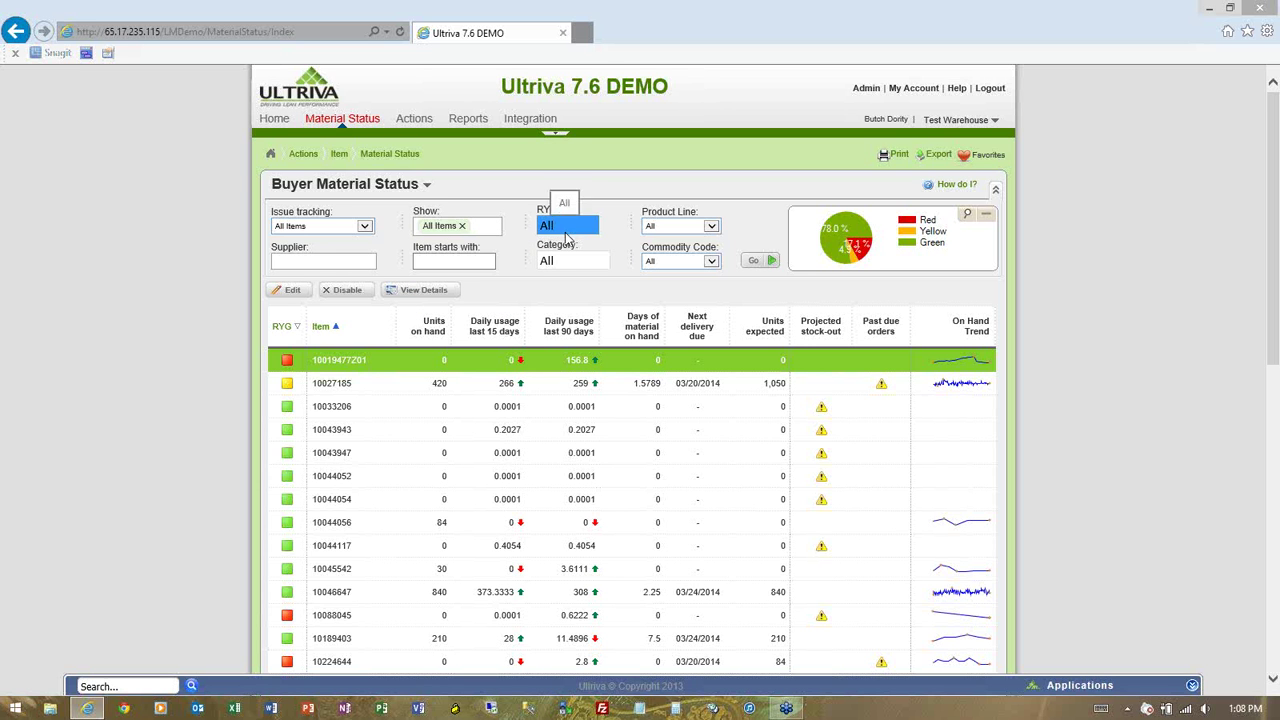
Set the RYG filter to Red and Yellow
{"action": "left_click", "coordinate": [566, 232]}
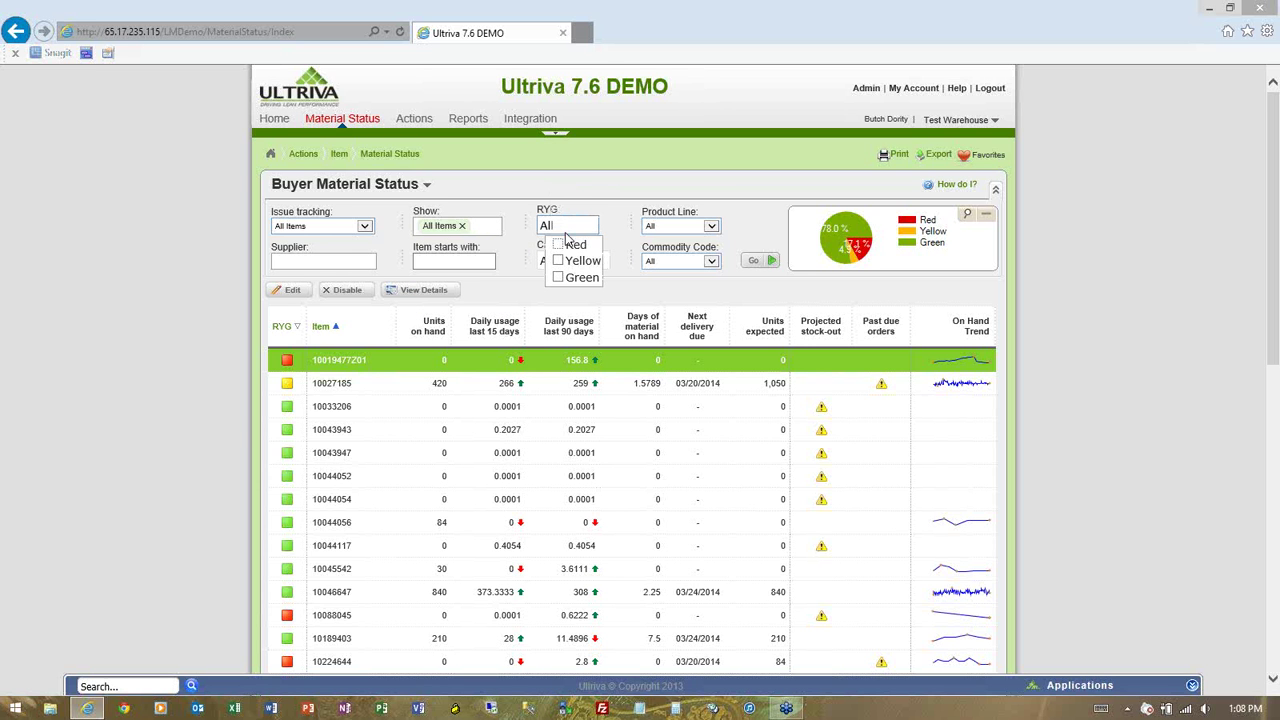
{"action": "left_click", "coordinate": [562, 247]}
{"action": "left_click", "coordinate": [559, 263]}
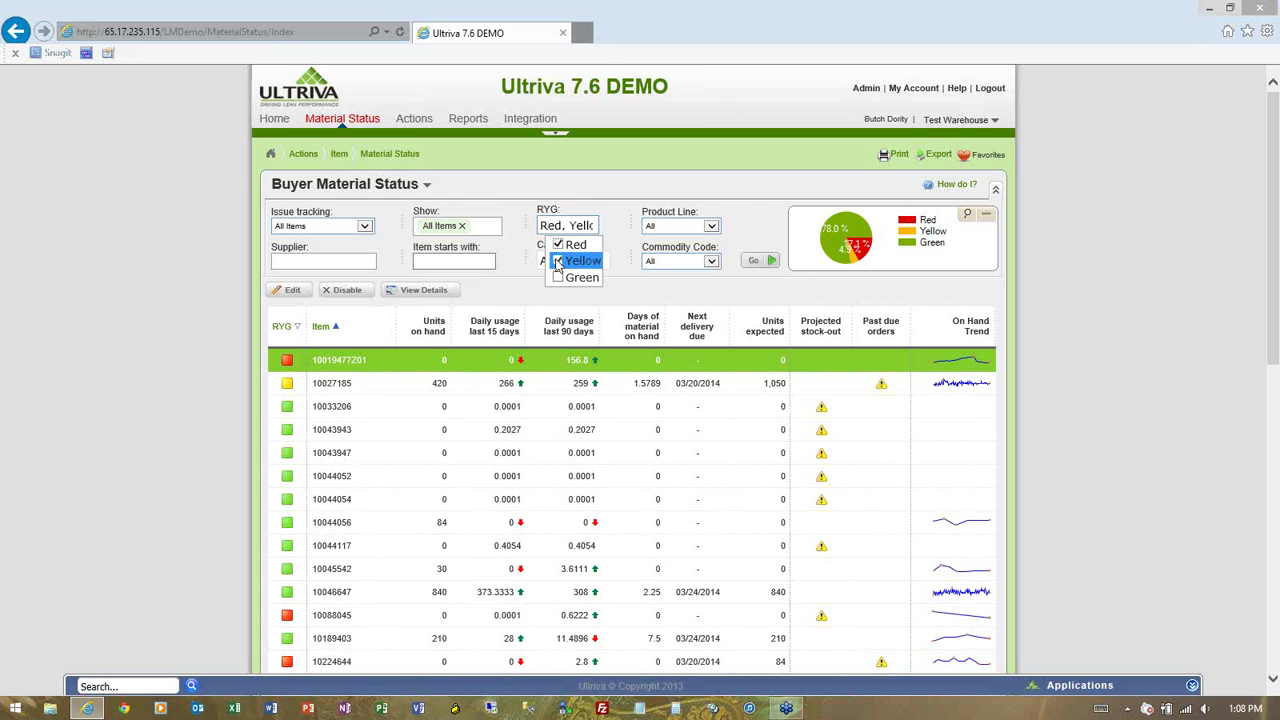
{"action": "left_click", "coordinate": [559, 263]}
{"action": "left_click", "coordinate": [559, 245]}
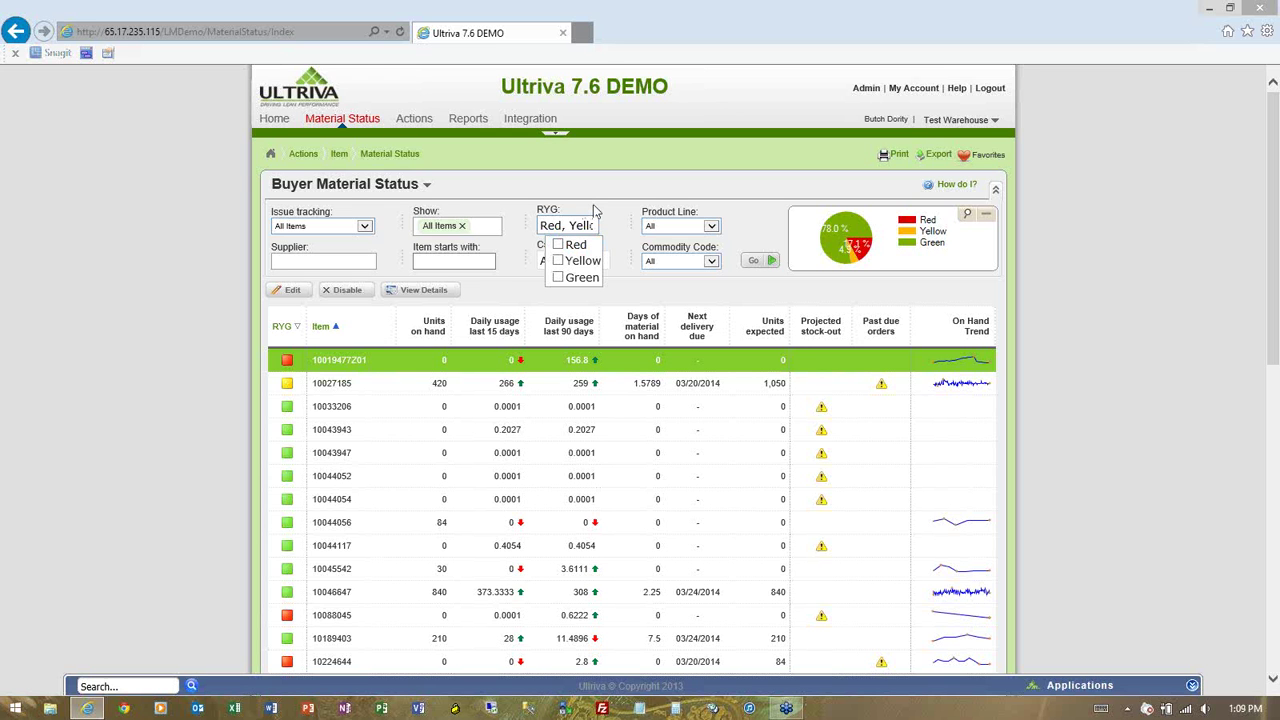
{"action": "left_click", "coordinate": [595, 211]}
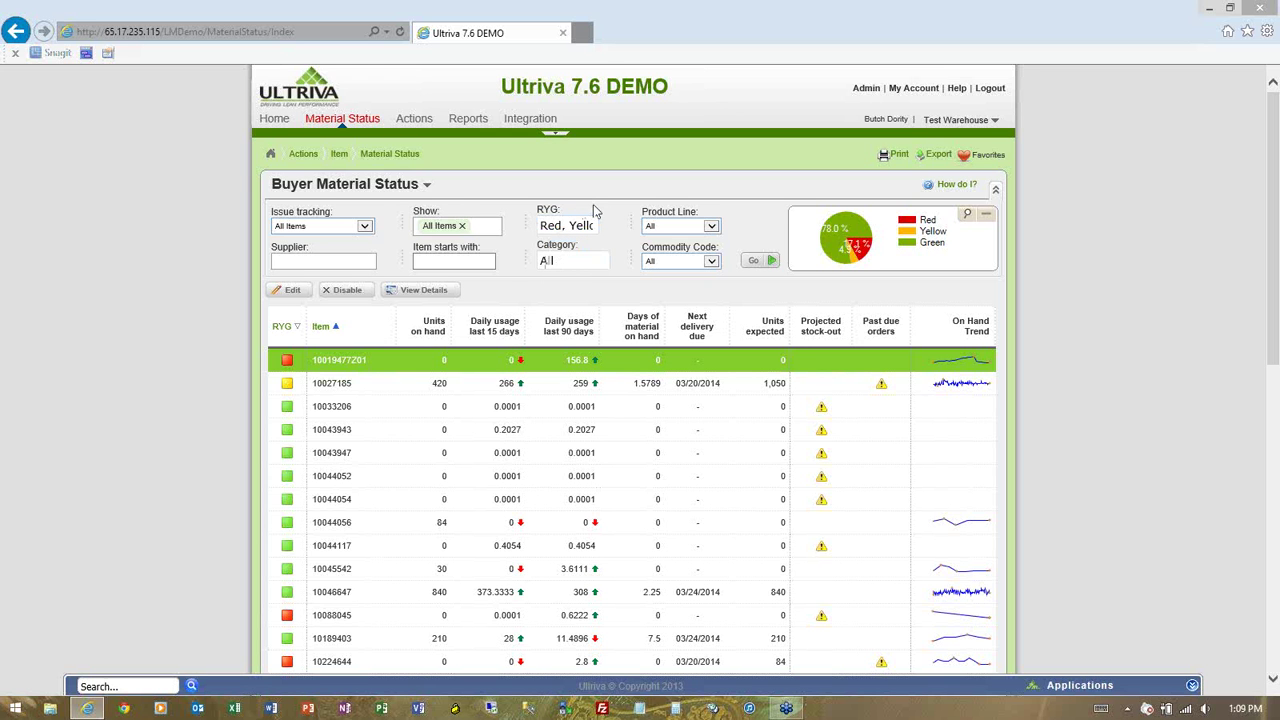
Examine the available Product Line and Commodity Code filter choices, leaving both at All
{"action": "left_click", "coordinate": [712, 227]}
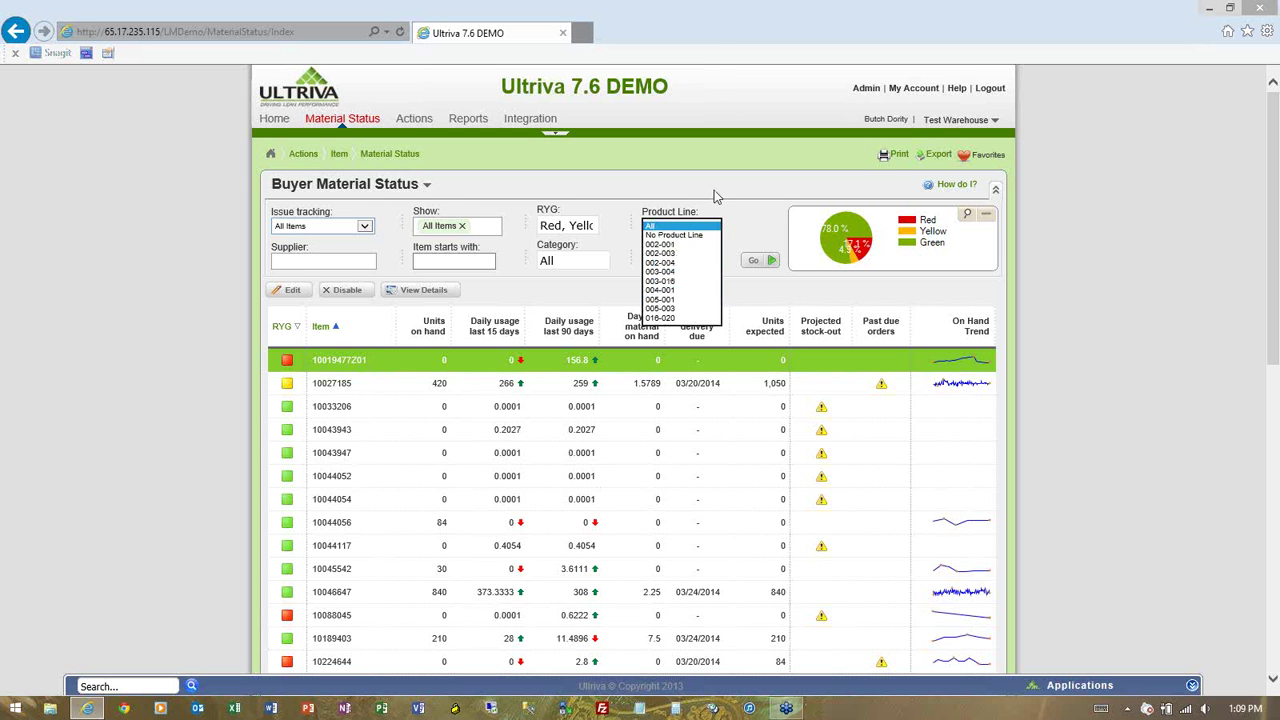
{"action": "left_click", "coordinate": [717, 197]}
{"action": "left_click", "coordinate": [712, 262]}
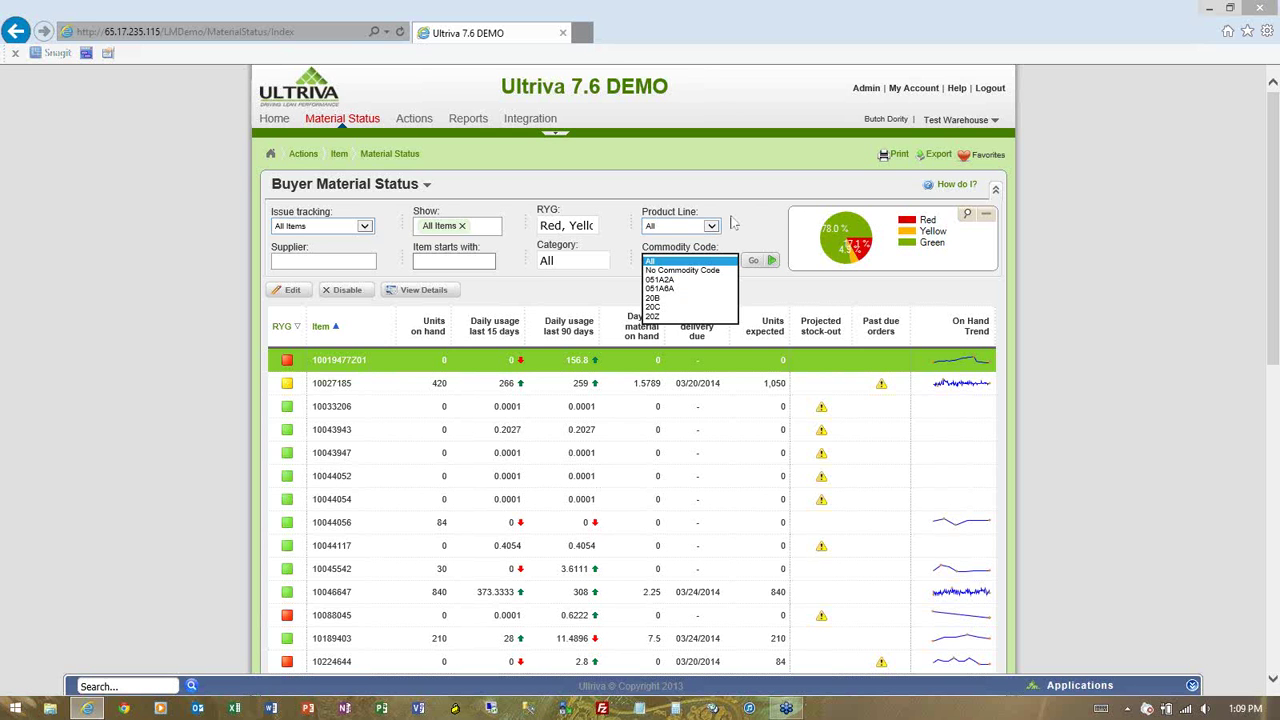
{"action": "left_click", "coordinate": [732, 222]}
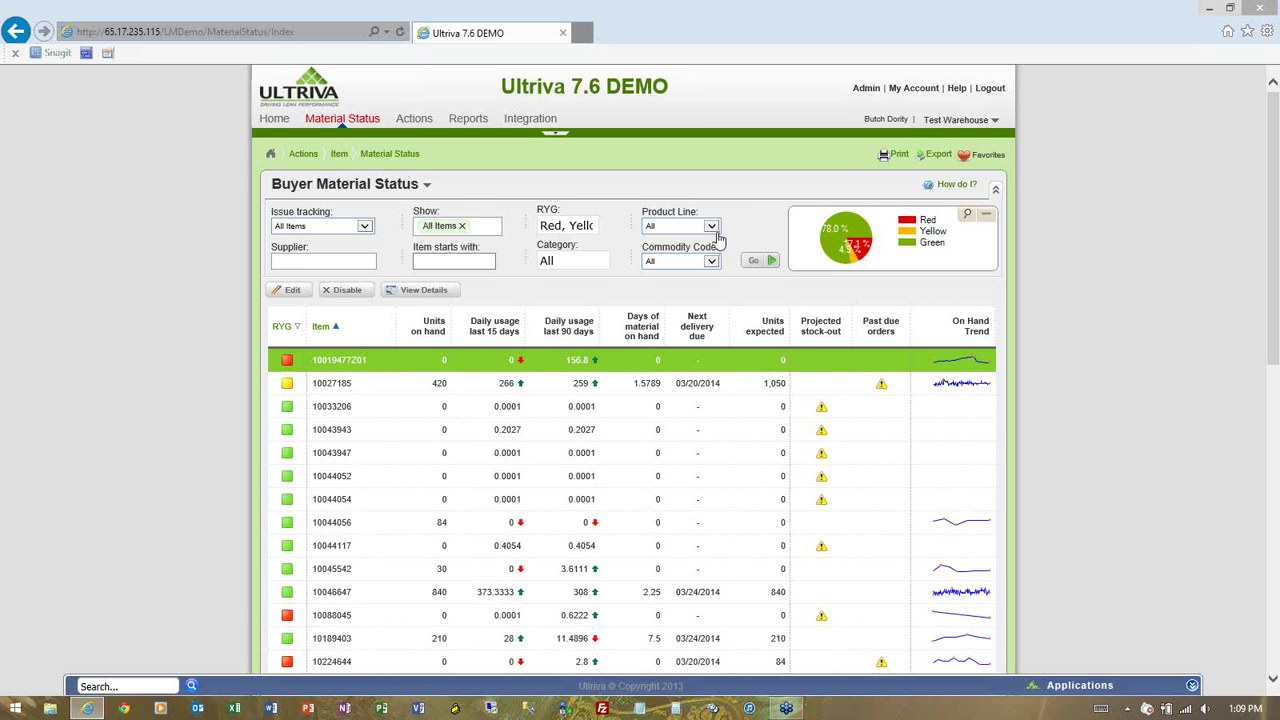
Set the Category filter to Kanban
{"action": "left_click", "coordinate": [576, 262]}
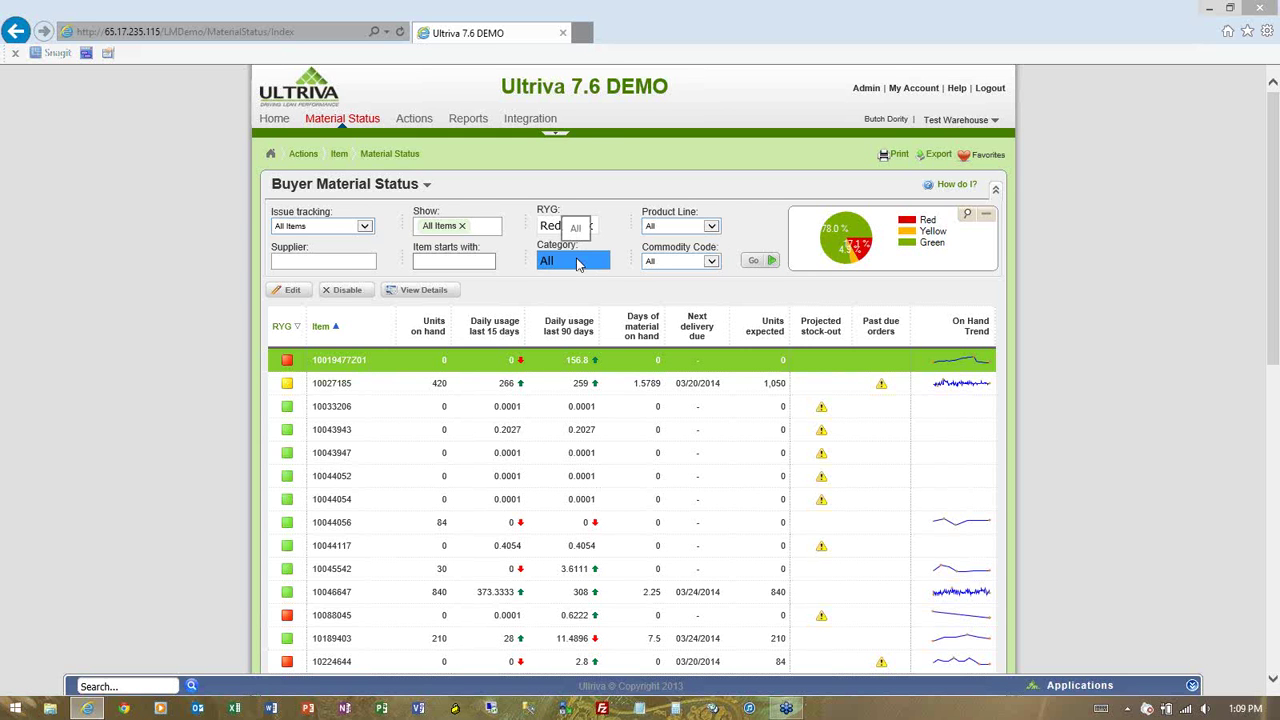
{"action": "left_click", "coordinate": [577, 262]}
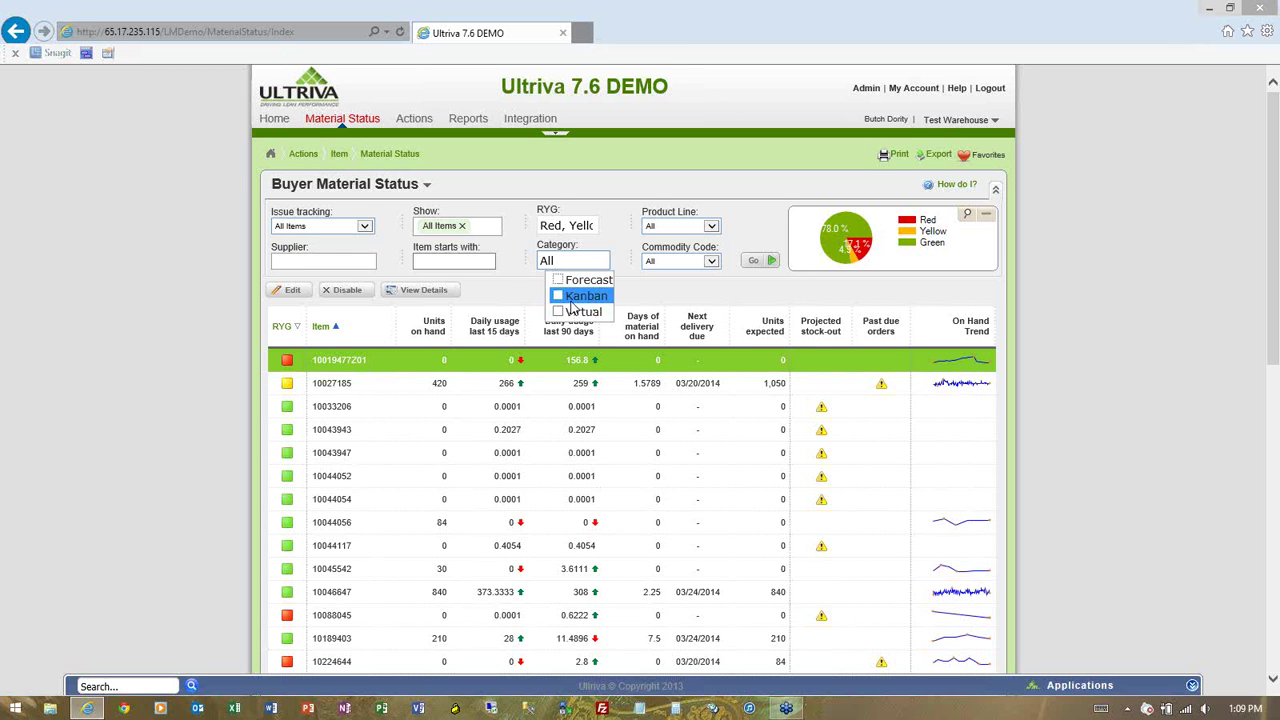
{"action": "right_click", "coordinate": [558, 299]}
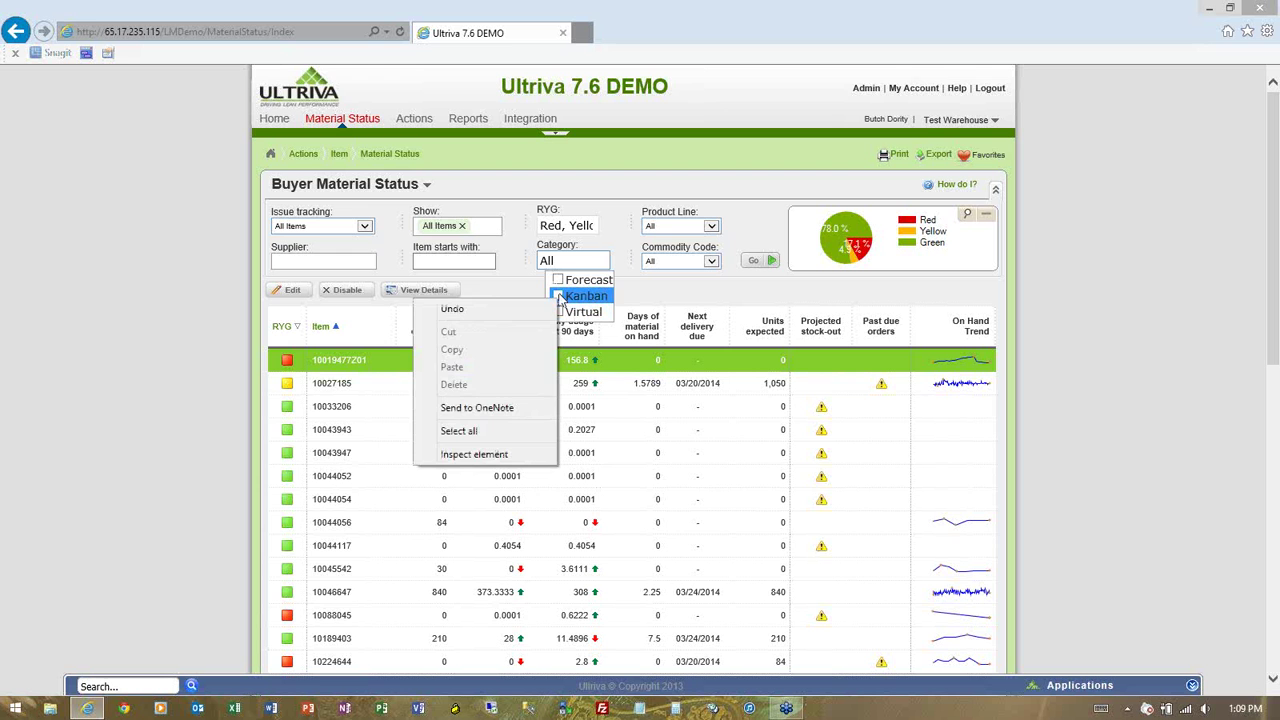
{"action": "left_click", "coordinate": [558, 297]}
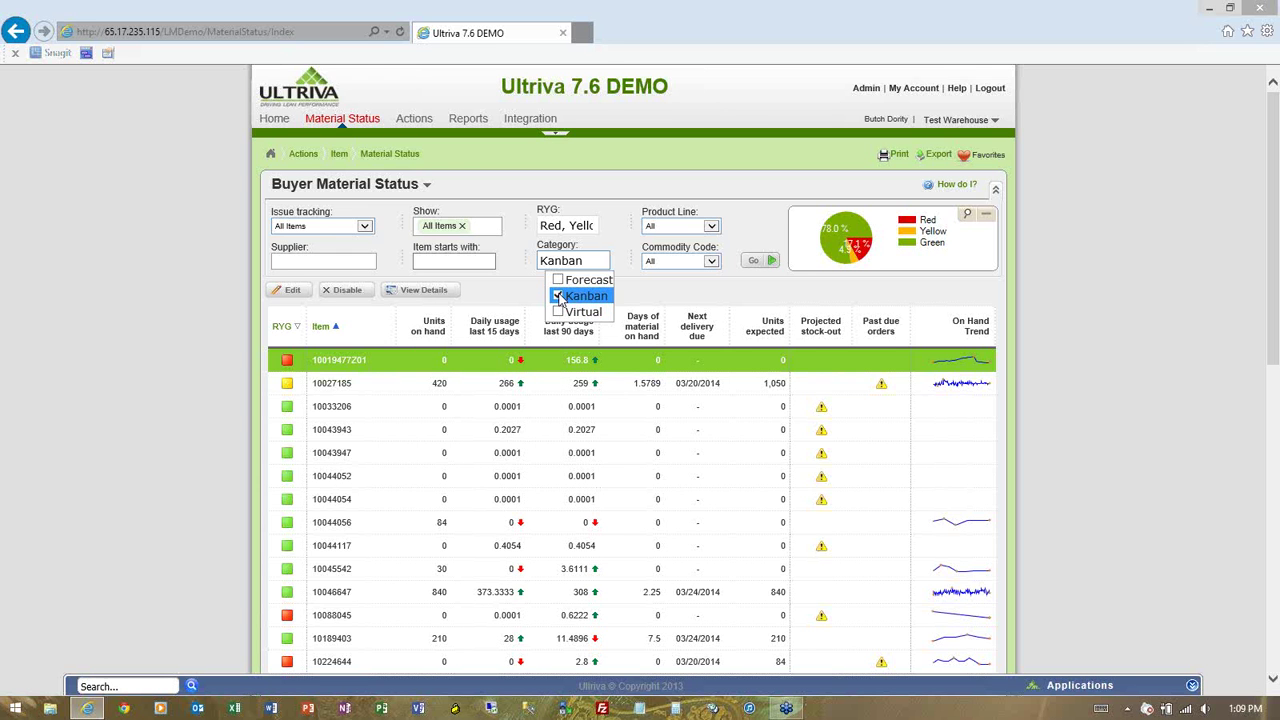
{"action": "left_click", "coordinate": [650, 293]}
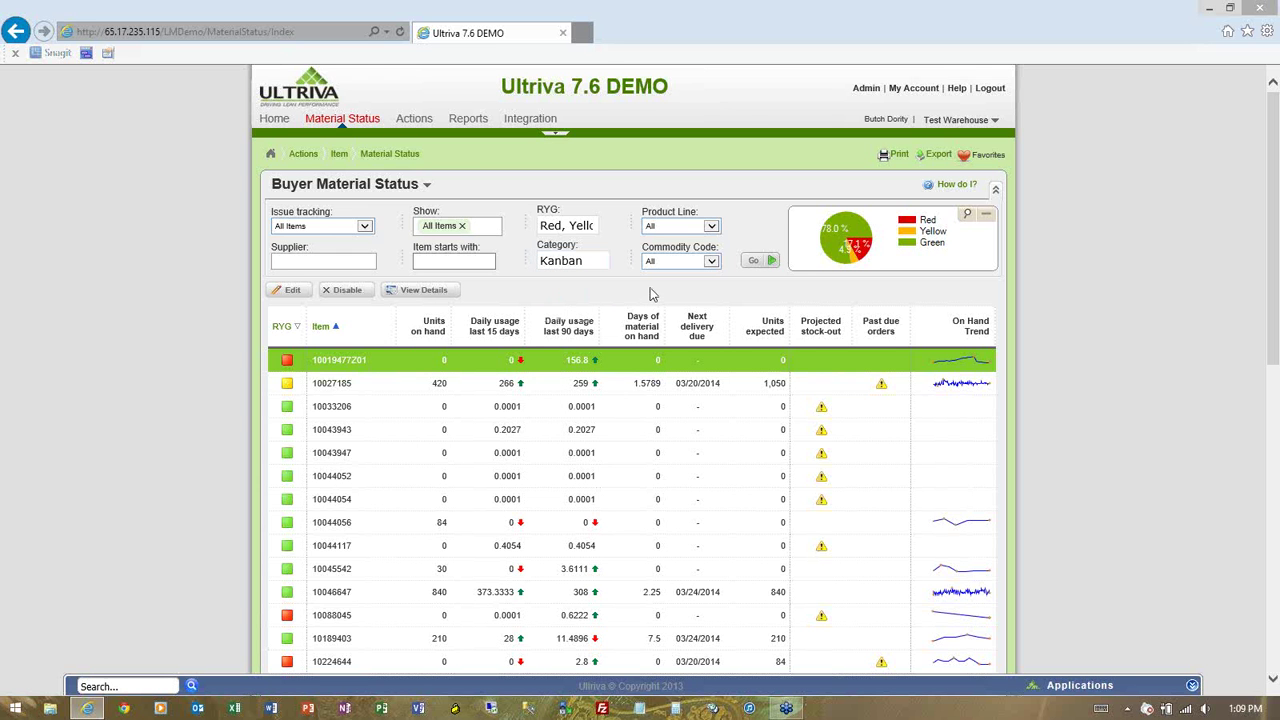
Enter placeholder text as the item-number prefix filter and clear it again
{"action": "left_click", "coordinate": [451, 265]}
{"action": "type", "text": "q;lwkj;lk"}
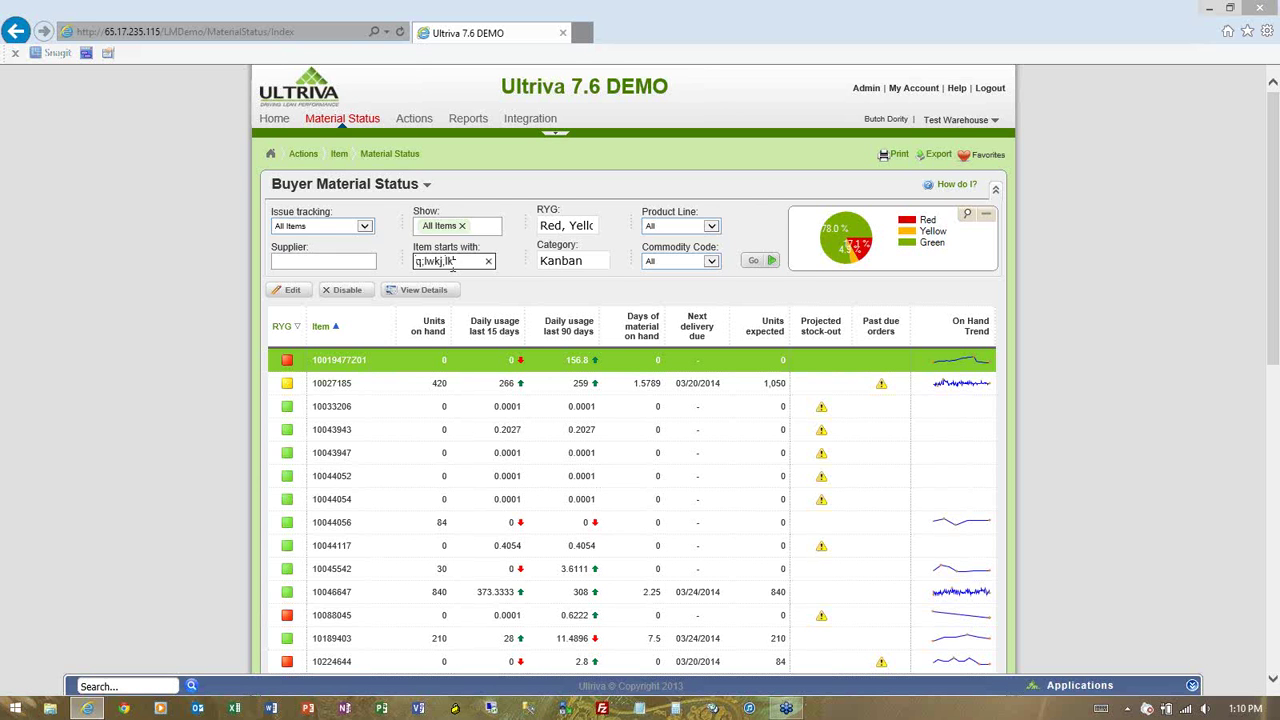
{"action": "key", "text": "ctrl+a"}
{"action": "key", "text": "BackSpace"}
Check the Supplier choices without selecting one, apply the chosen filters to the material status list and dismiss the VPN notice
{"action": "left_click", "coordinate": [360, 260]}
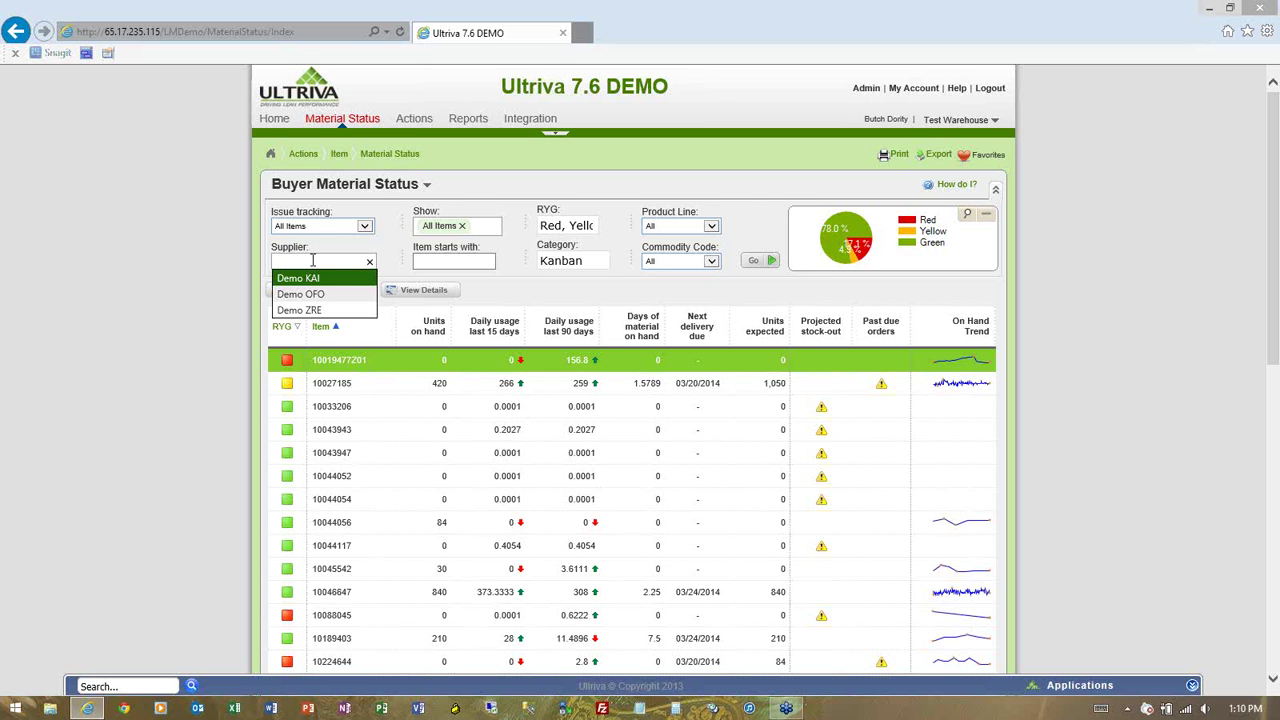
{"action": "left_click", "coordinate": [376, 250]}
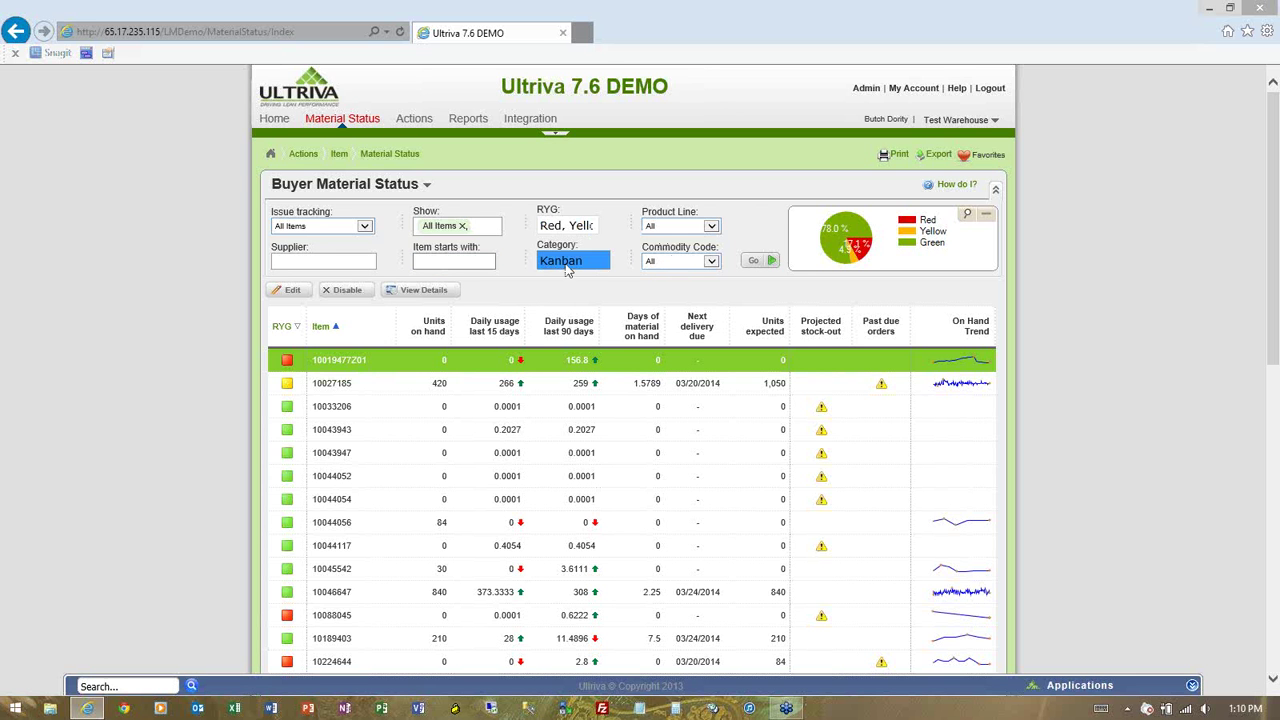
{"action": "left_click", "coordinate": [757, 263]}
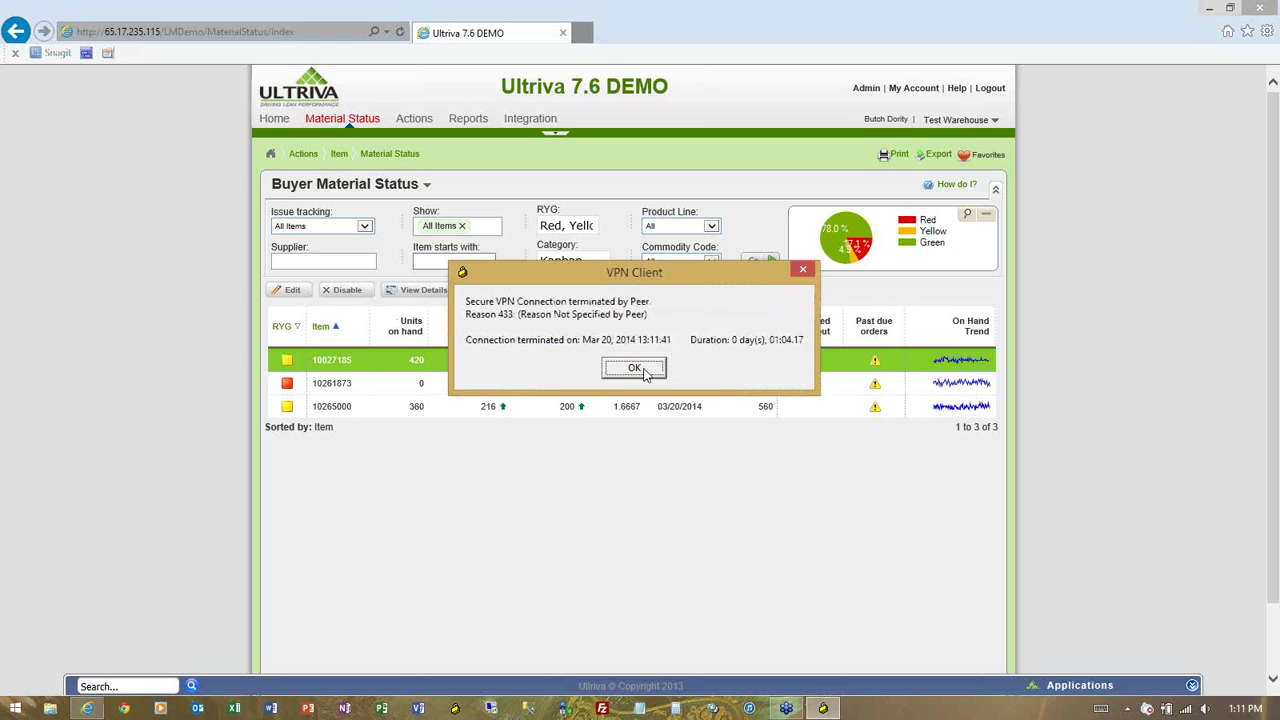
{"action": "left_click", "coordinate": [640, 369]}
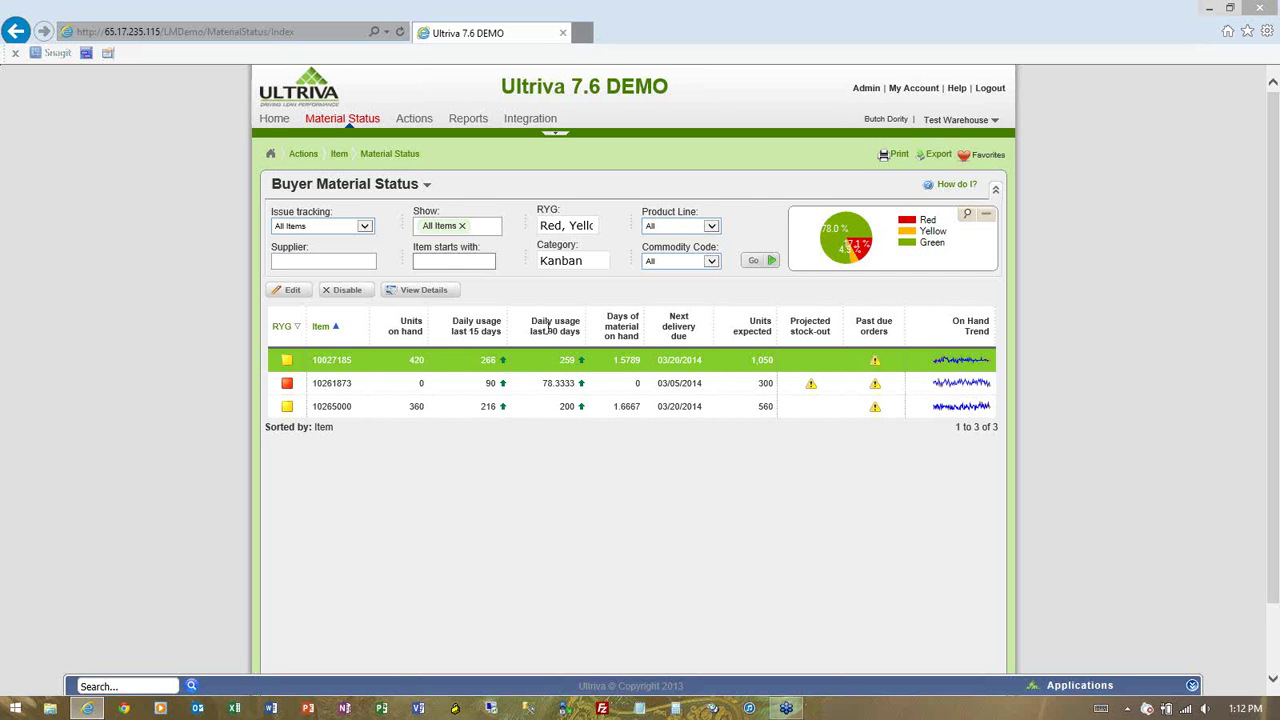
Open the details of item 10027185 and examine its base information and its Kanban board
{"action": "mouse_move", "coordinate": [500, 362]}
{"action": "left_click", "coordinate": [411, 296]}
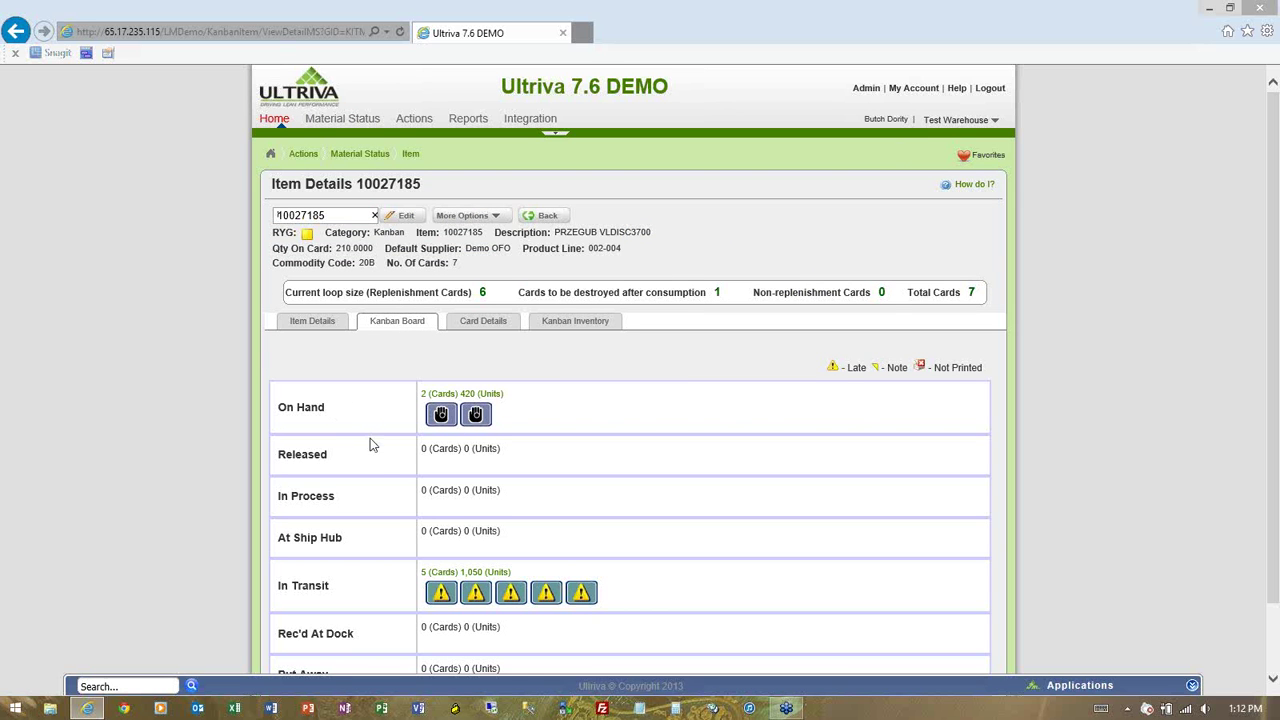
{"action": "left_click", "coordinate": [313, 322]}
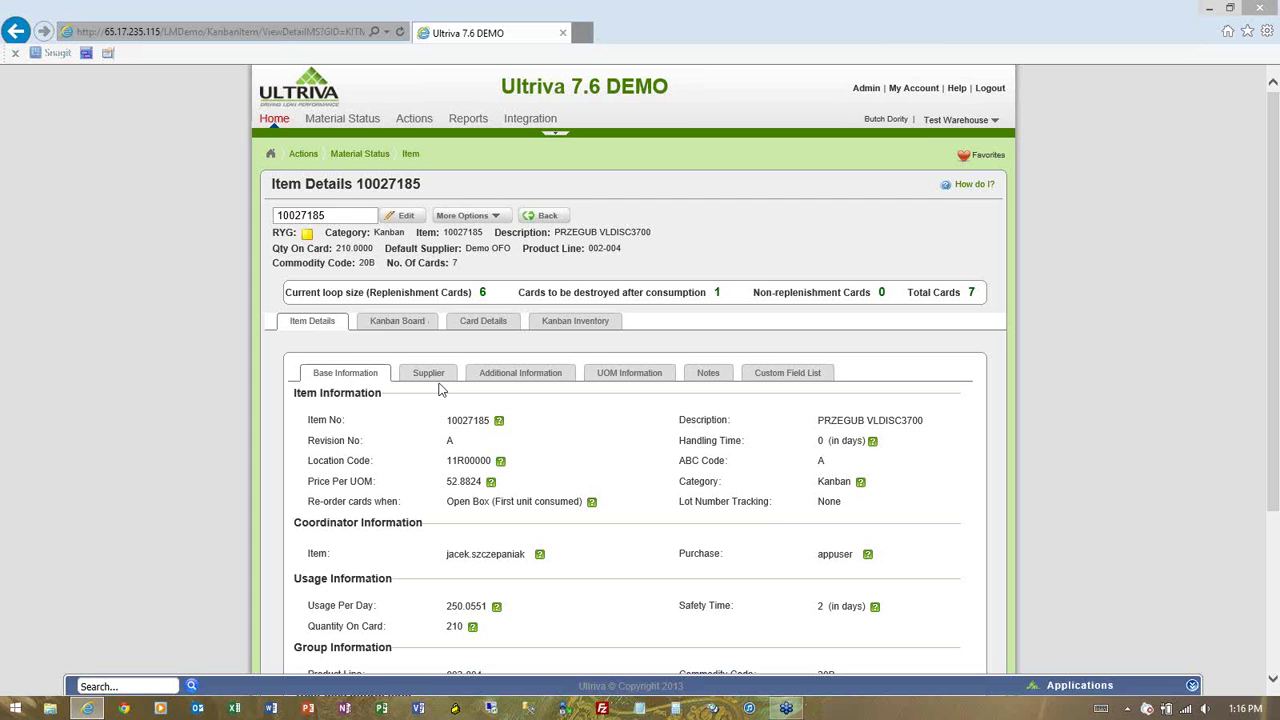
{"action": "left_click", "coordinate": [388, 328]}
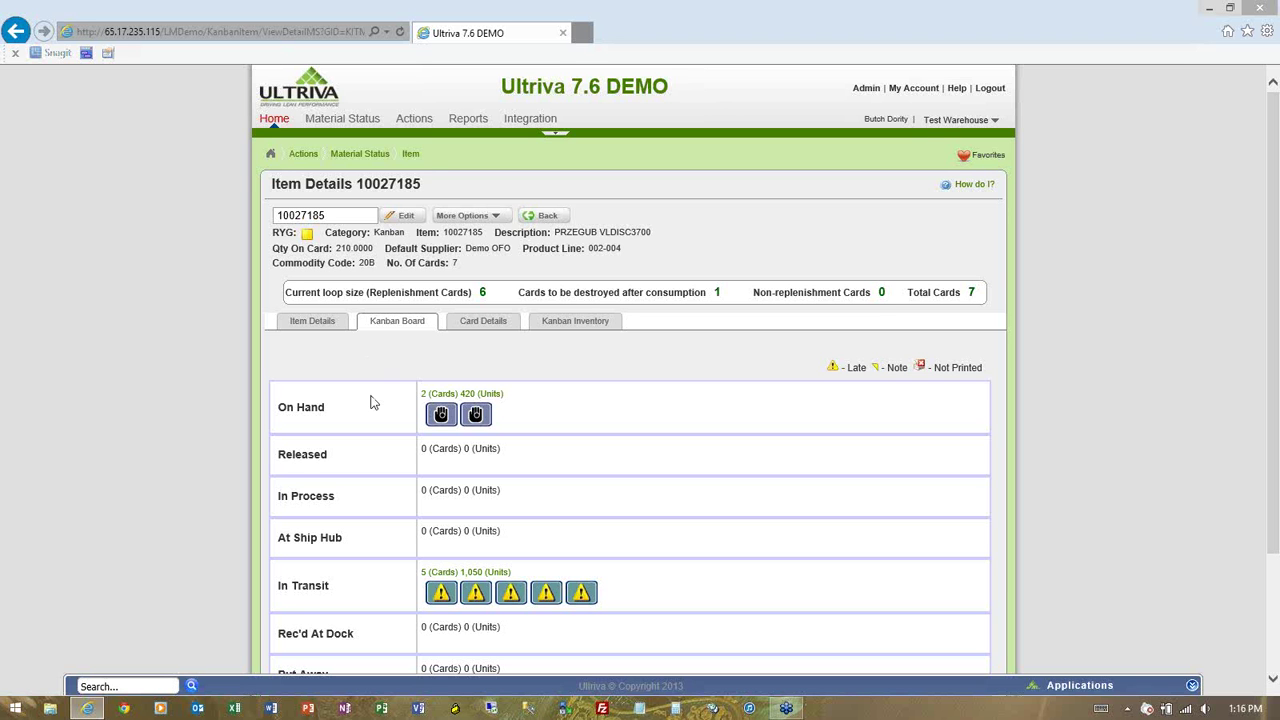
Check the card details of the second On Hand card and the last In Transit card on the Kanban board
{"action": "scroll", "coordinate": [370, 402], "scroll_direction": "down", "scroll_amount": 3}
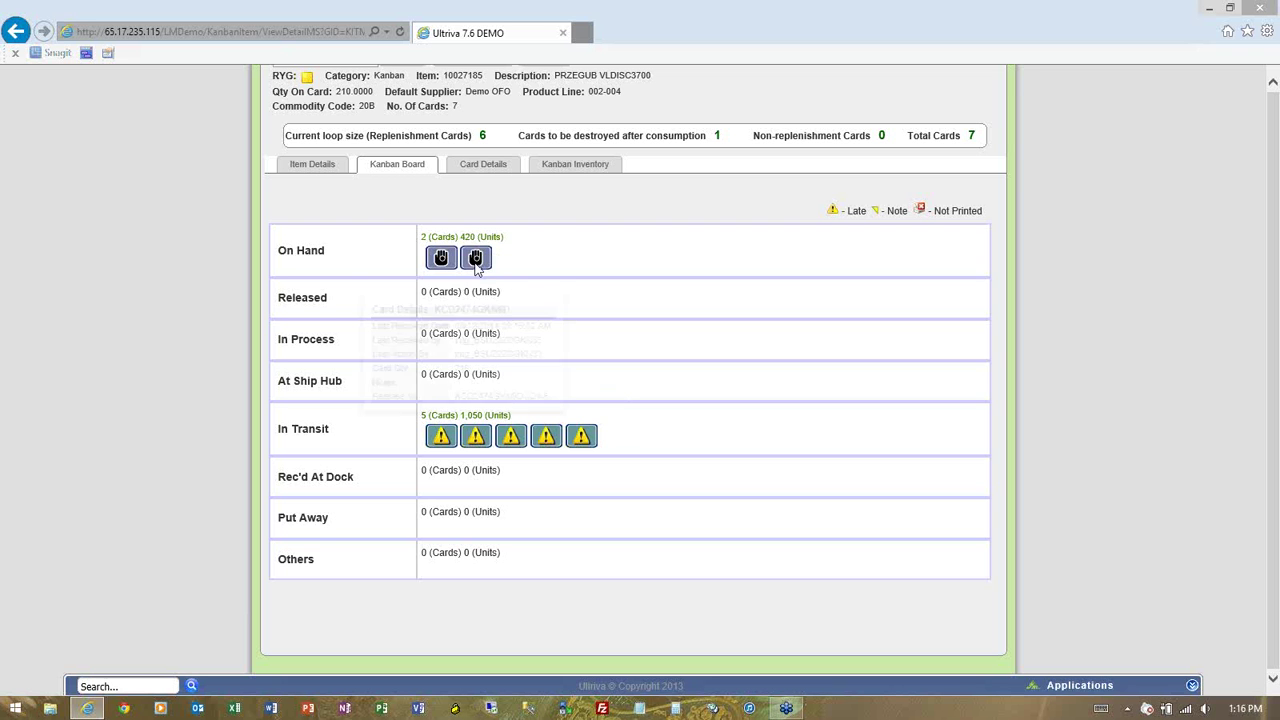
{"action": "mouse_move", "coordinate": [478, 271]}
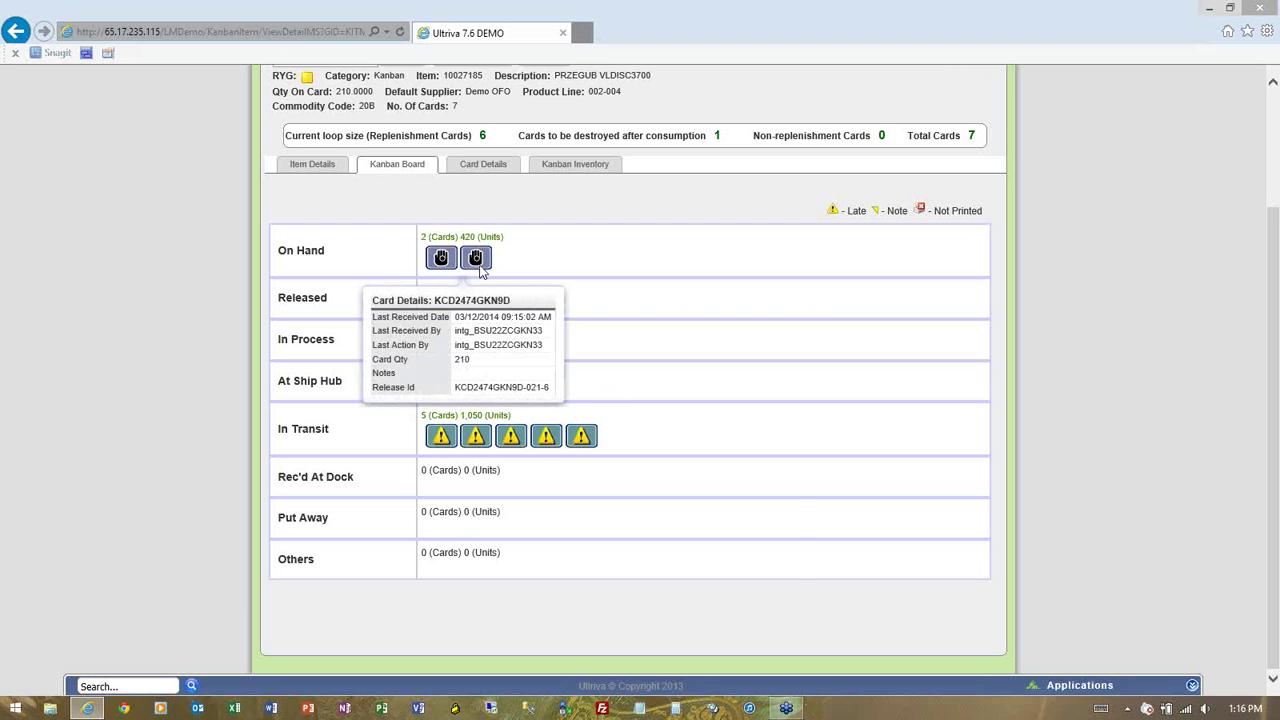
{"action": "mouse_move", "coordinate": [584, 440]}
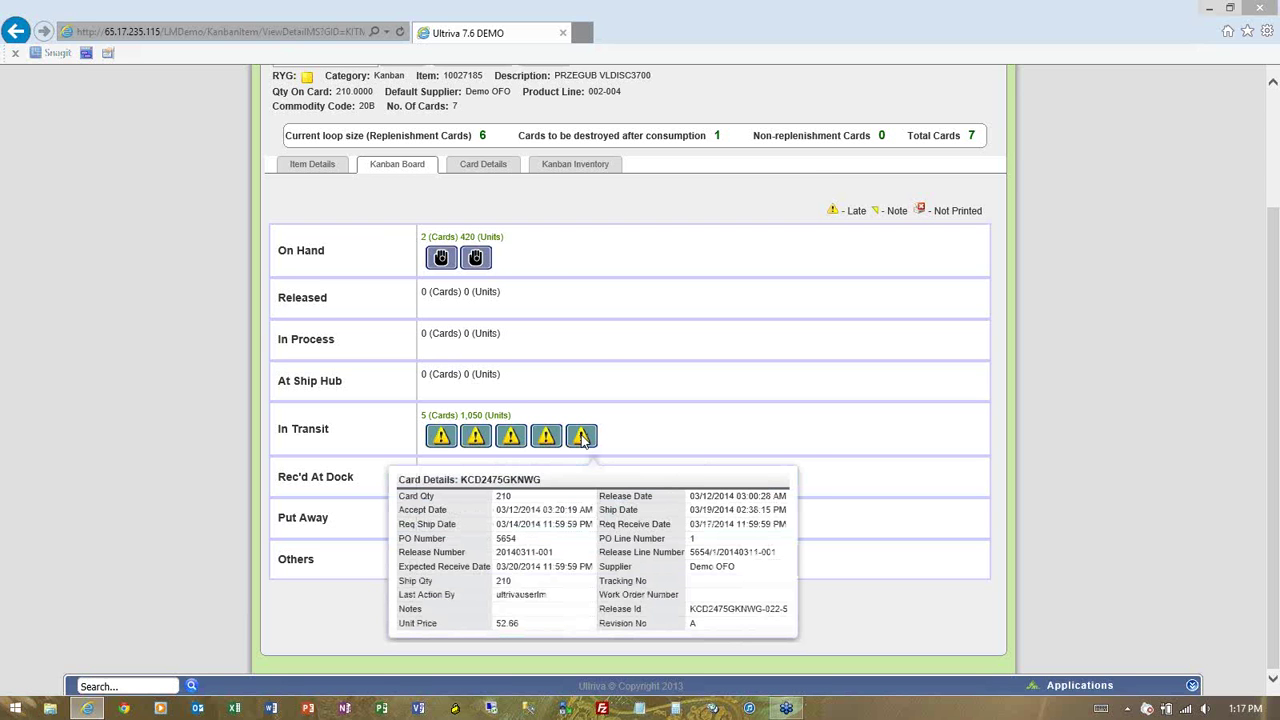
Examine the item's card list and its 90-day Kanban inventory report, and return to the material status list
{"action": "left_click", "coordinate": [481, 165]}
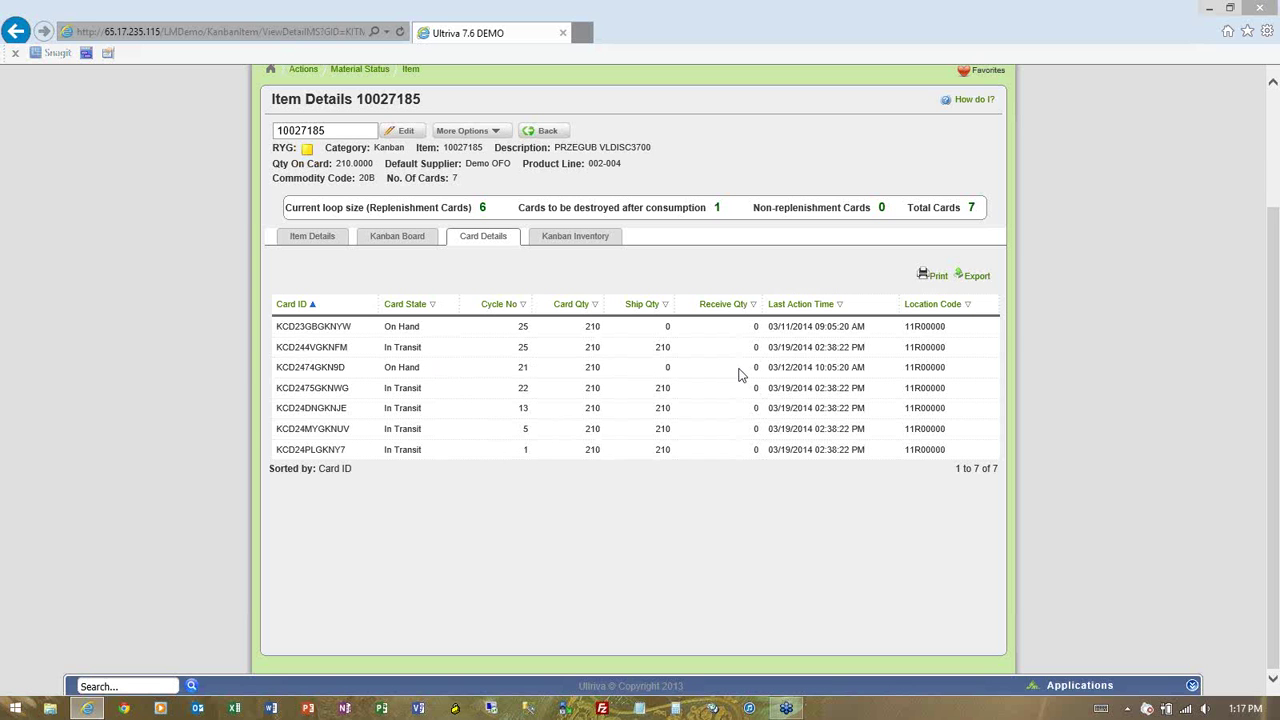
{"action": "left_click", "coordinate": [576, 243]}
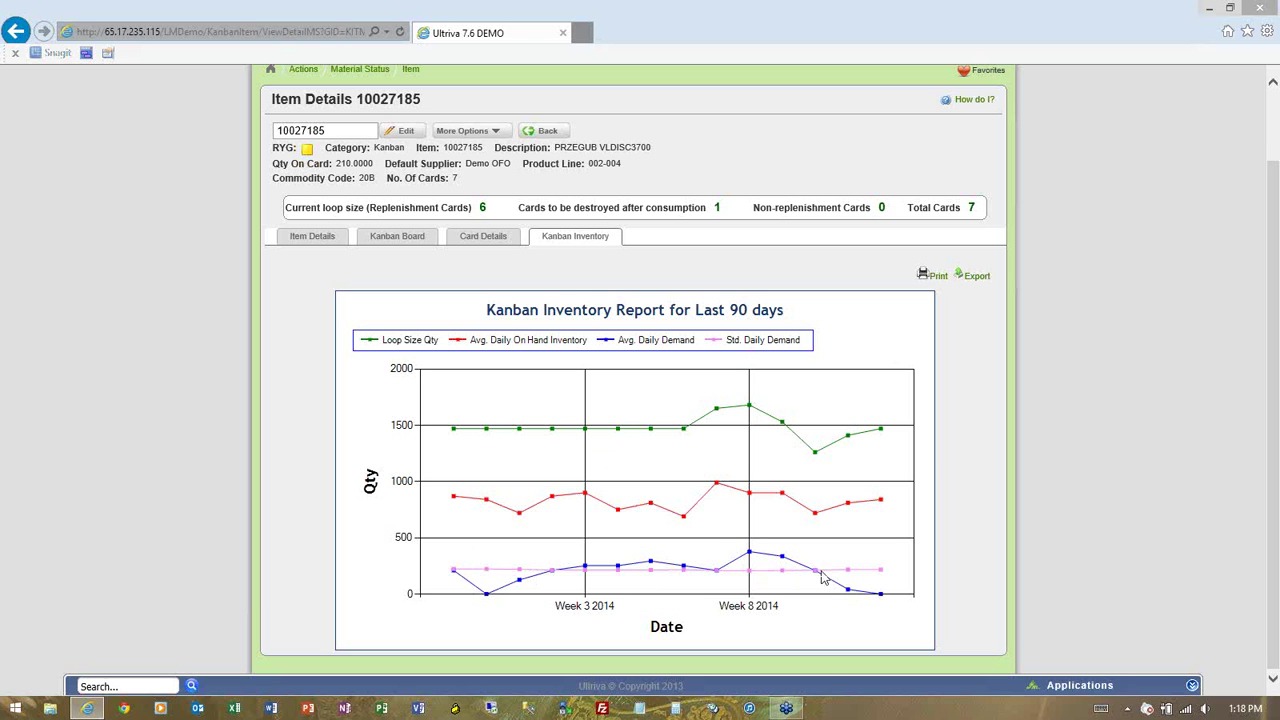
{"action": "mouse_move", "coordinate": [821, 576]}
{"action": "left_click", "coordinate": [541, 134]}
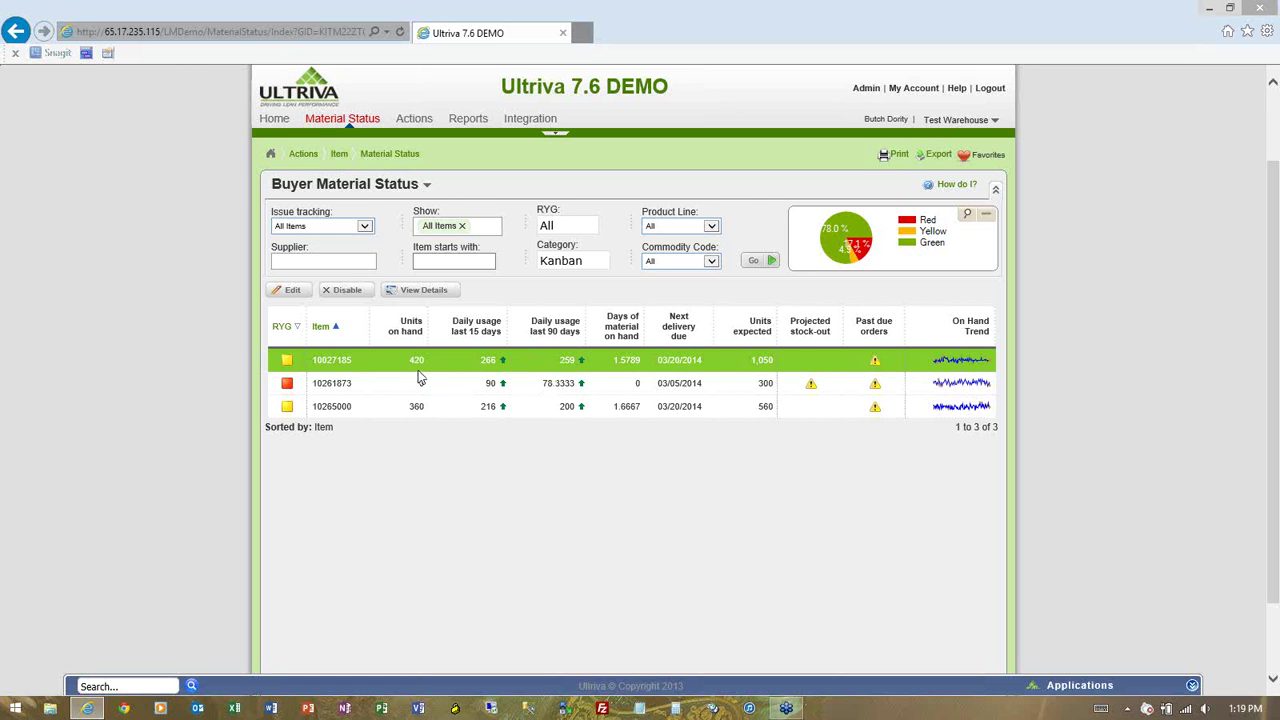
Reopen the details of item 10027185 and go back to the Buyer Material Status list
{"action": "mouse_move", "coordinate": [470, 375]}
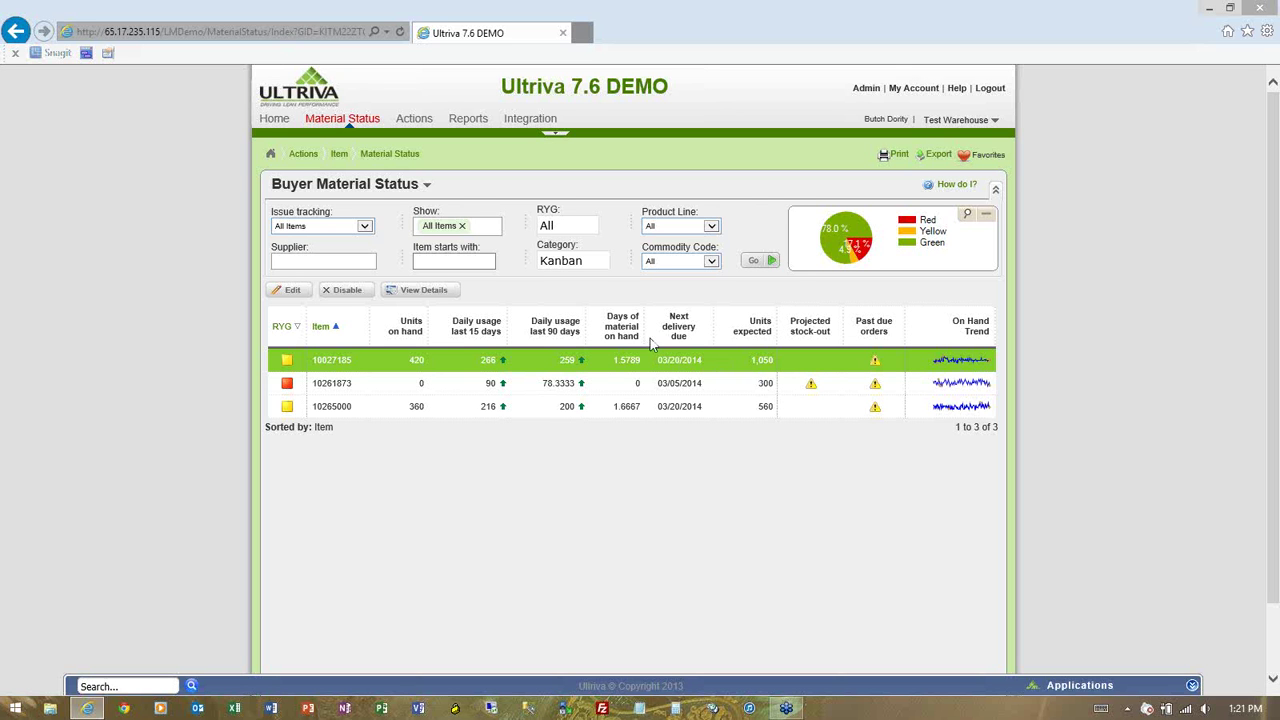
{"action": "left_click", "coordinate": [423, 292]}
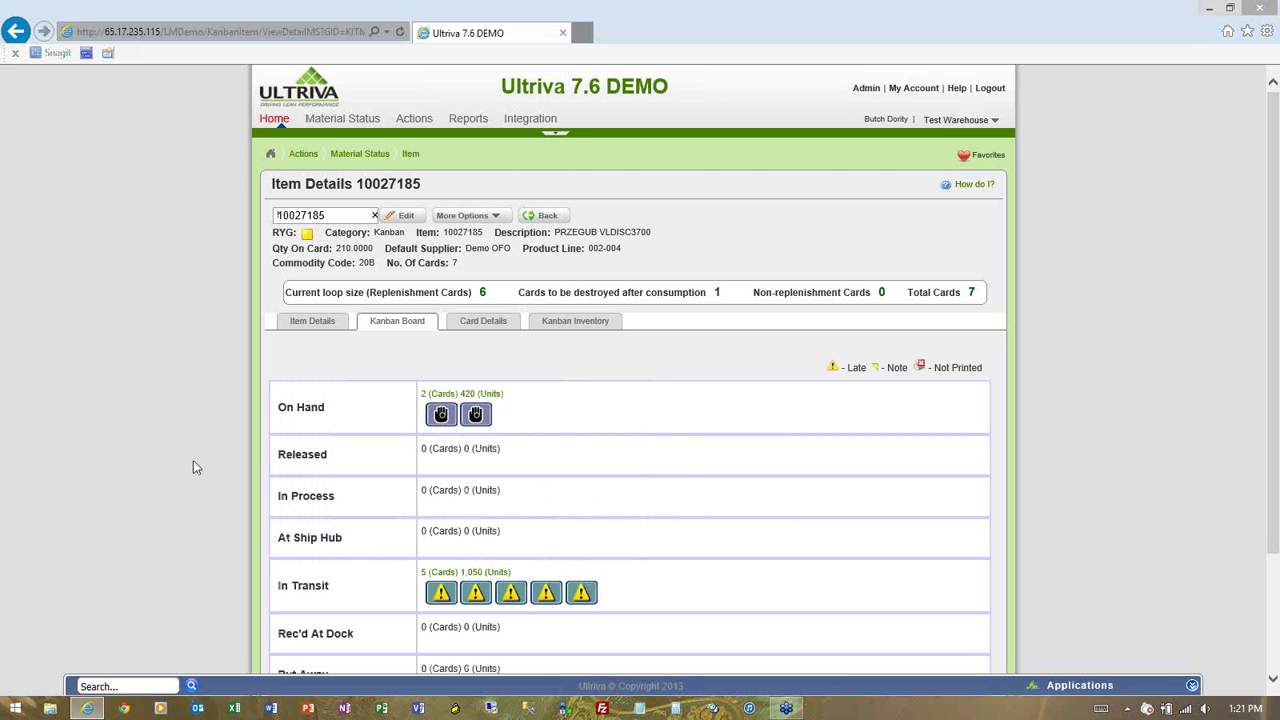
{"action": "left_click", "coordinate": [543, 217]}
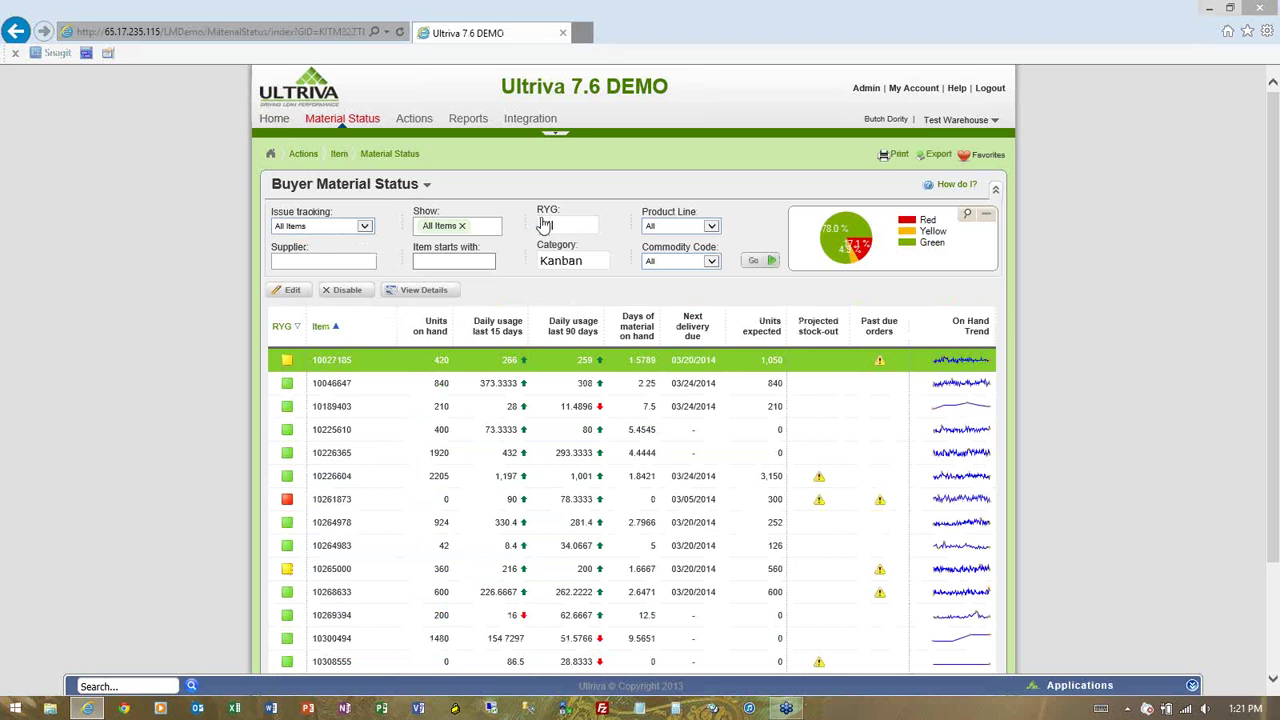
Reapply the Kanban category filter, and view the on-hand trend chart of item 10027185 and close it
{"action": "left_click", "coordinate": [558, 247]}
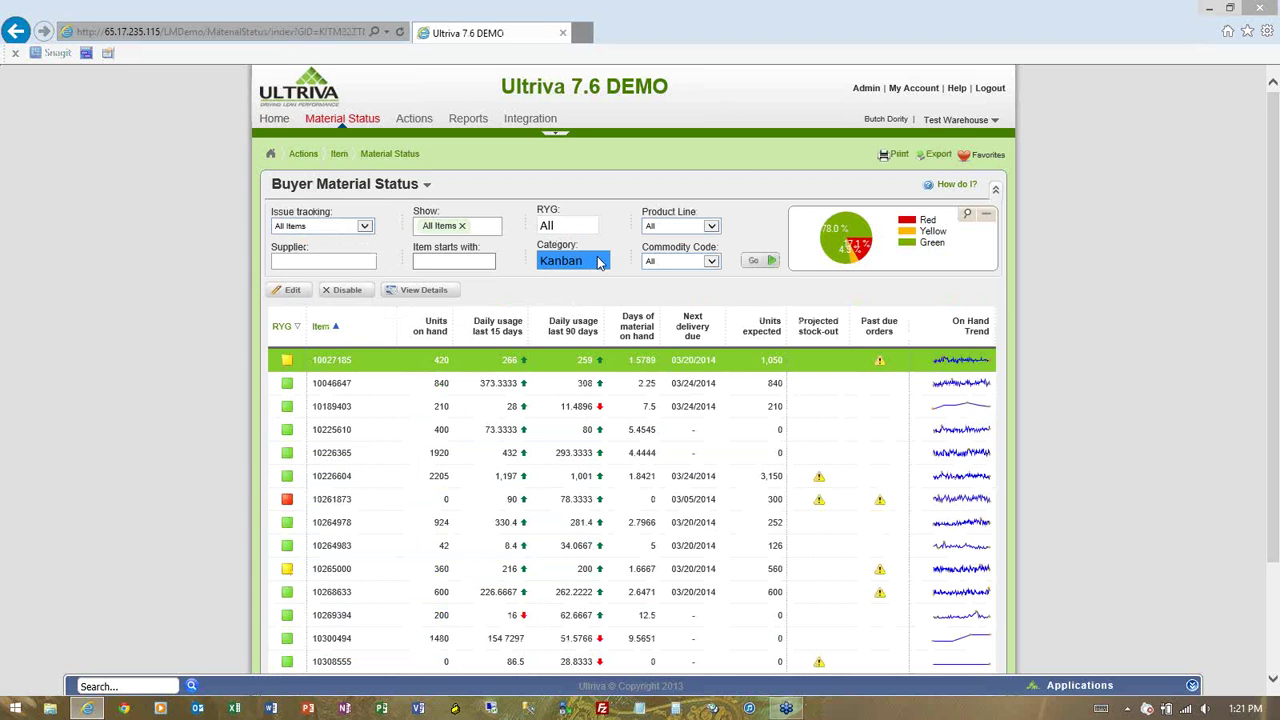
{"action": "left_click", "coordinate": [753, 262]}
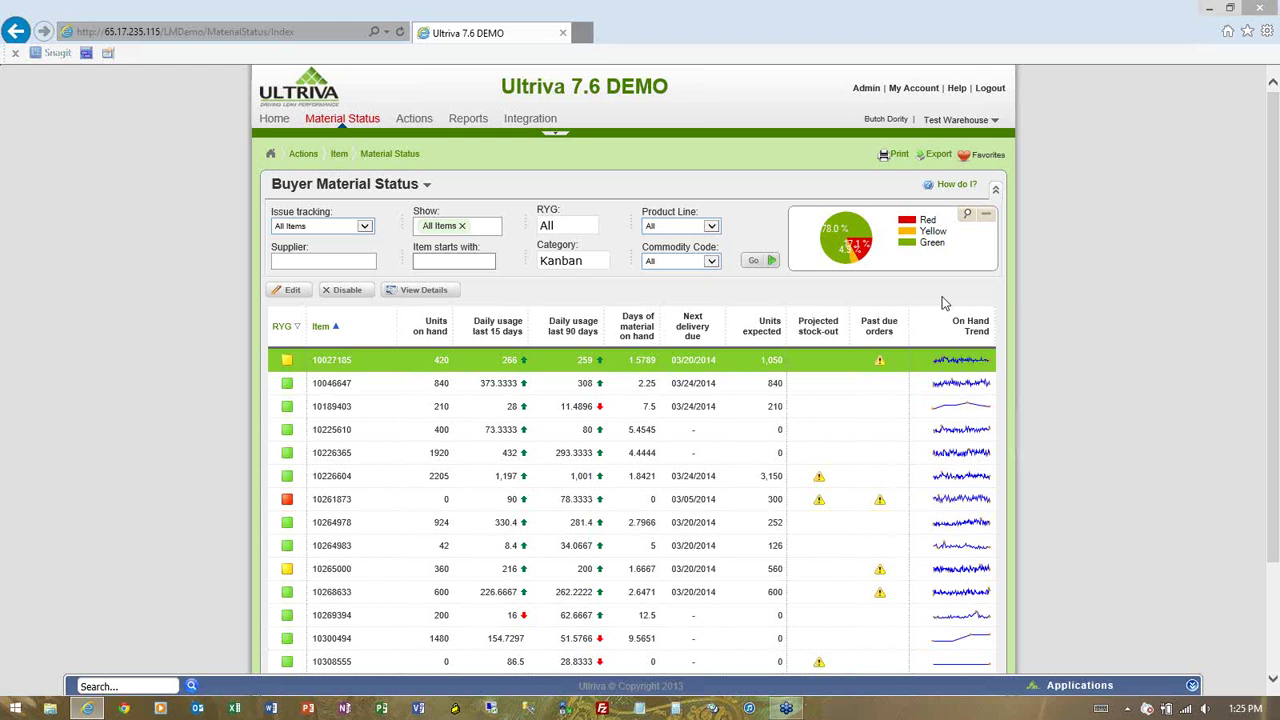
{"action": "left_click", "coordinate": [963, 365]}
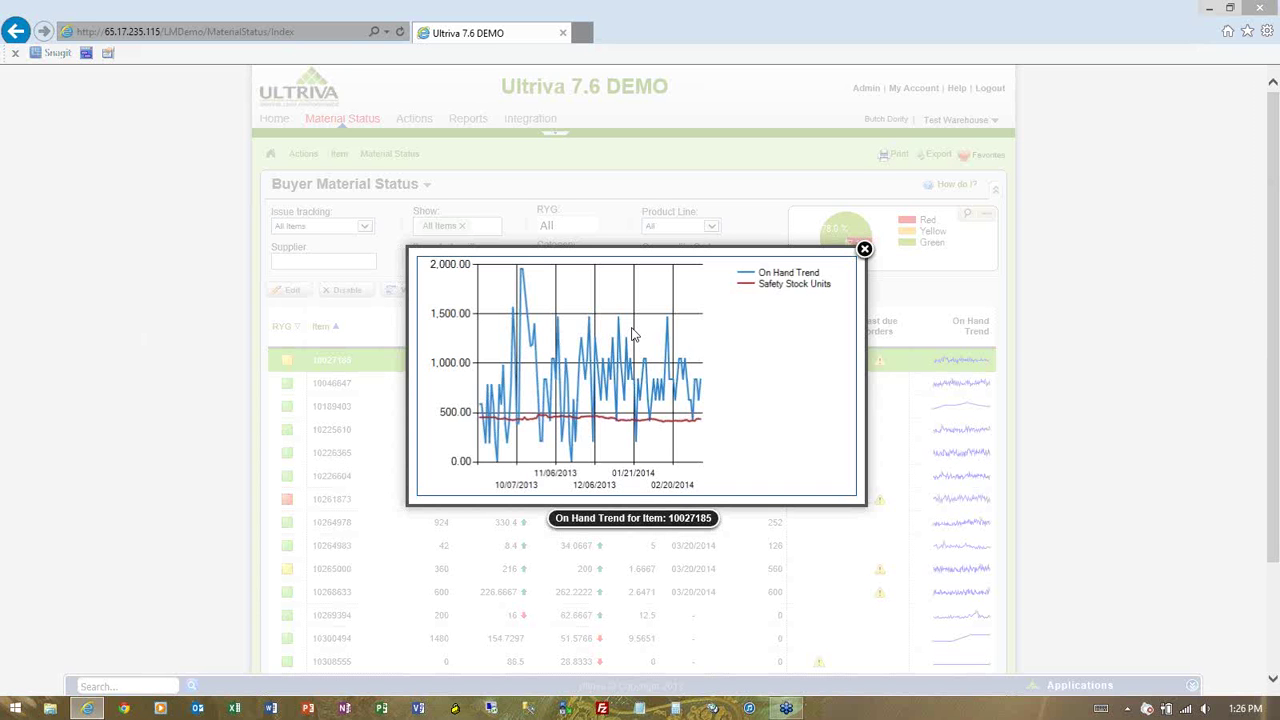
{"action": "left_click", "coordinate": [865, 251]}
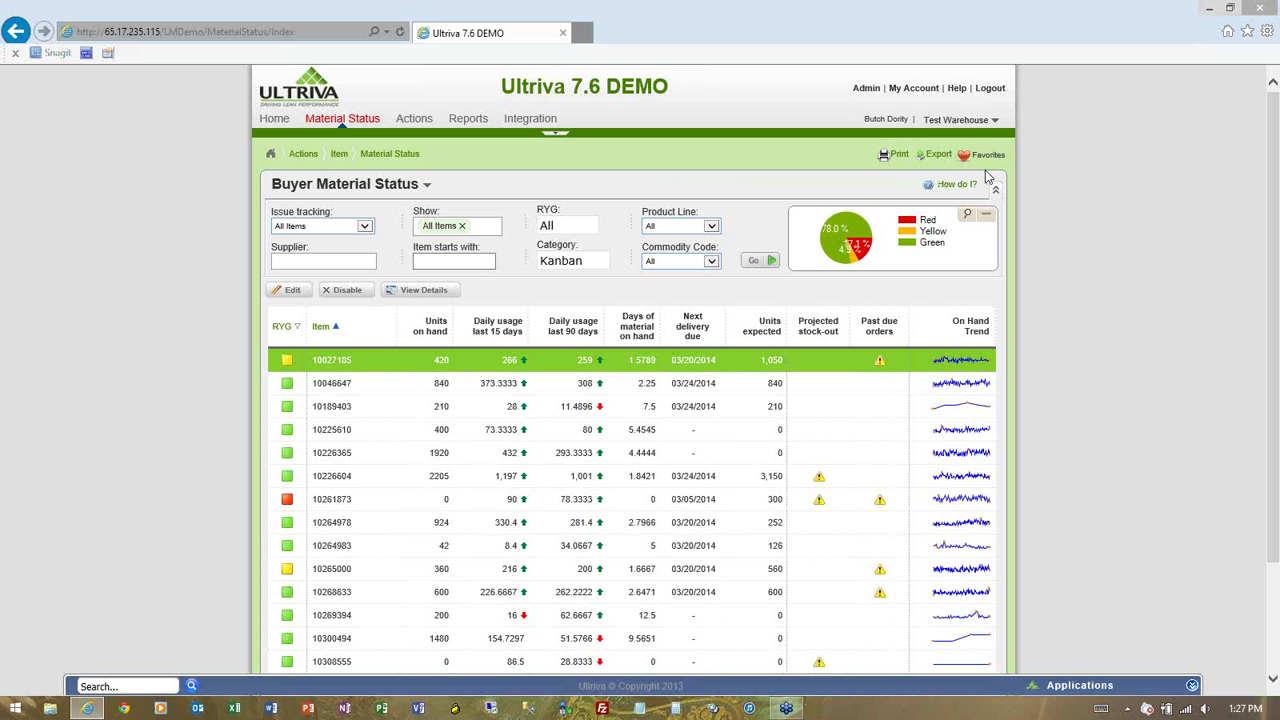
Check the print page-count prompt without printing, and export the material status list with a page count of 1
{"action": "left_click", "coordinate": [899, 155]}
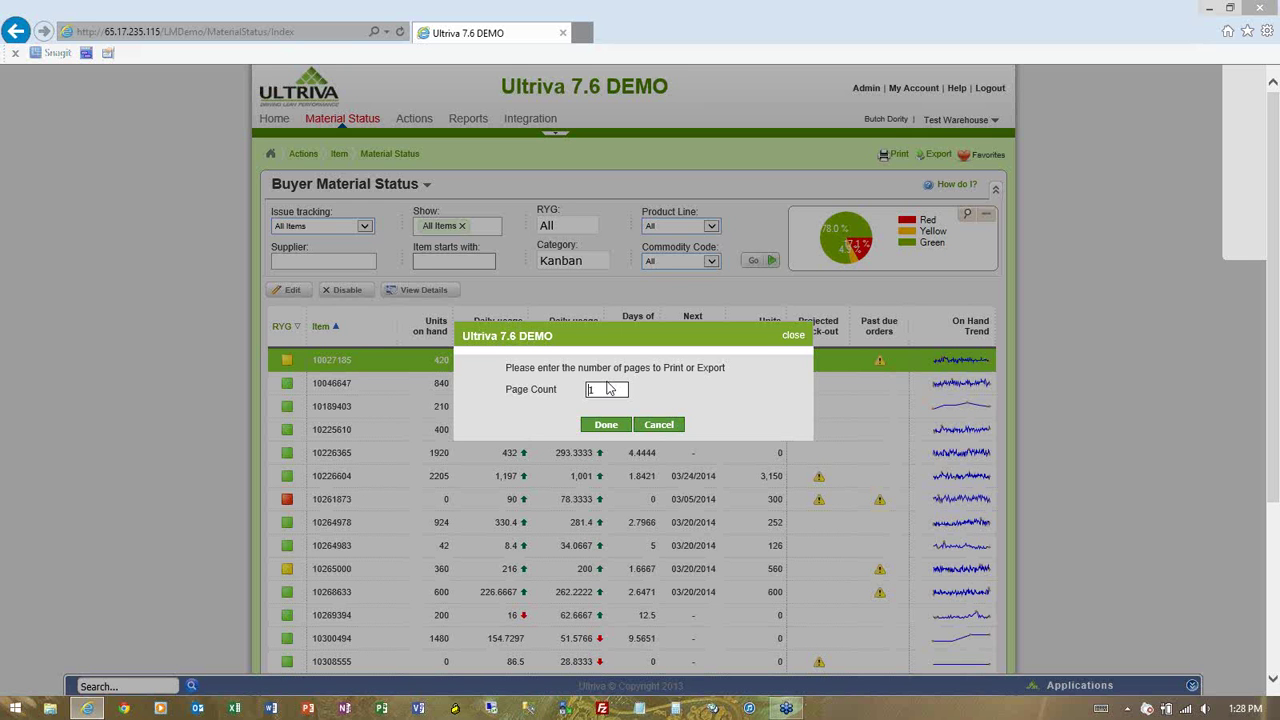
{"action": "left_click", "coordinate": [660, 426]}
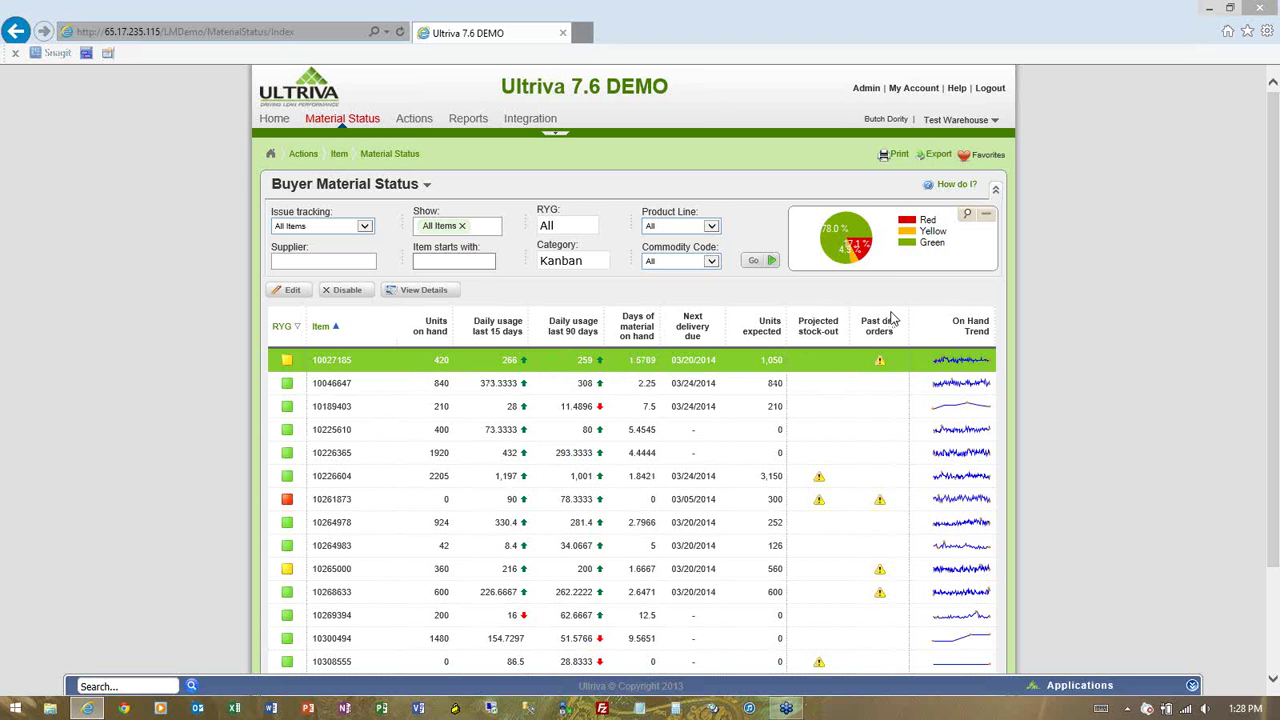
{"action": "left_click", "coordinate": [938, 157]}
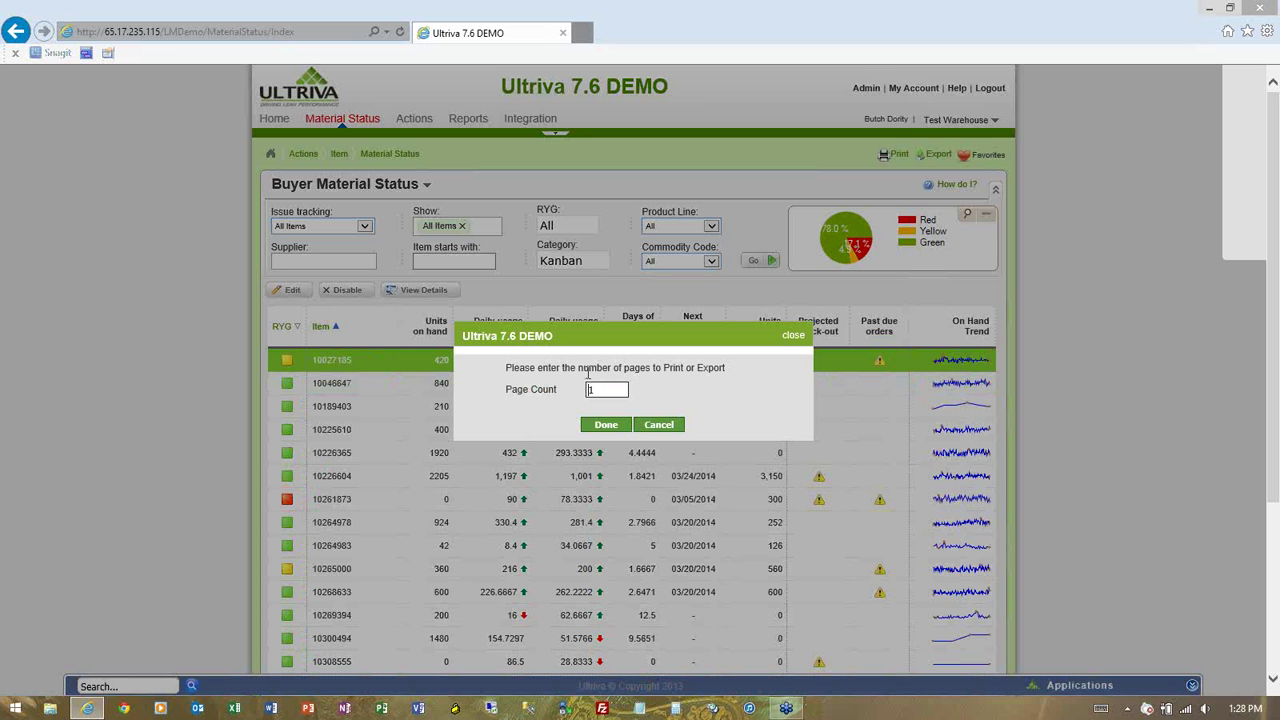
{"action": "left_click", "coordinate": [606, 426]}
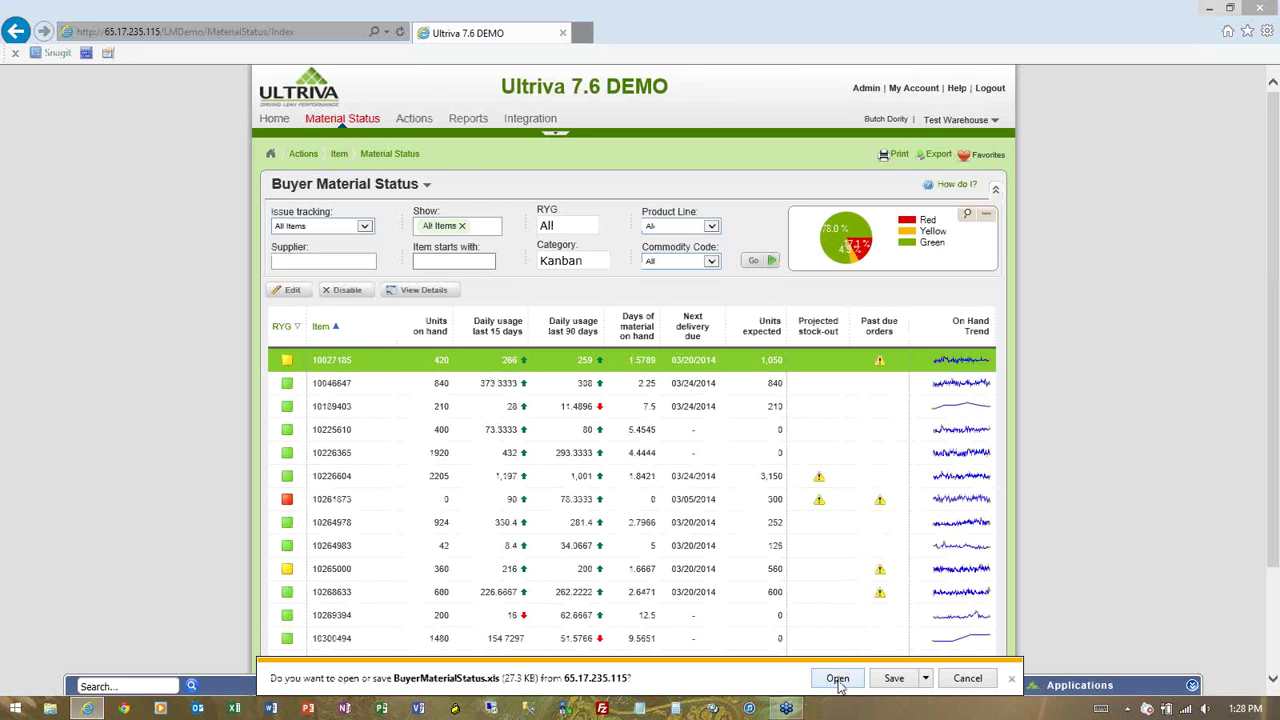
Open the exported BuyerMaterialStatus.xls in Excel and auto-fit the width of all columns
{"action": "left_click", "coordinate": [838, 680]}
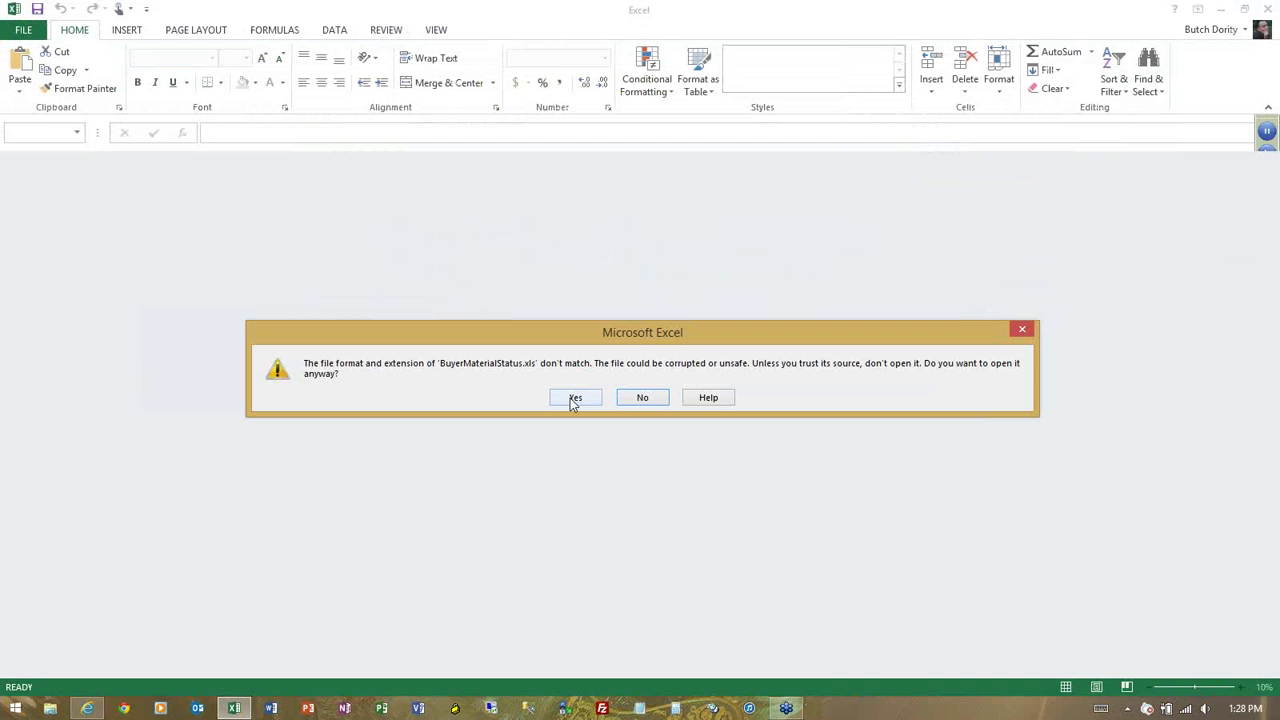
{"action": "left_click", "coordinate": [572, 398]}
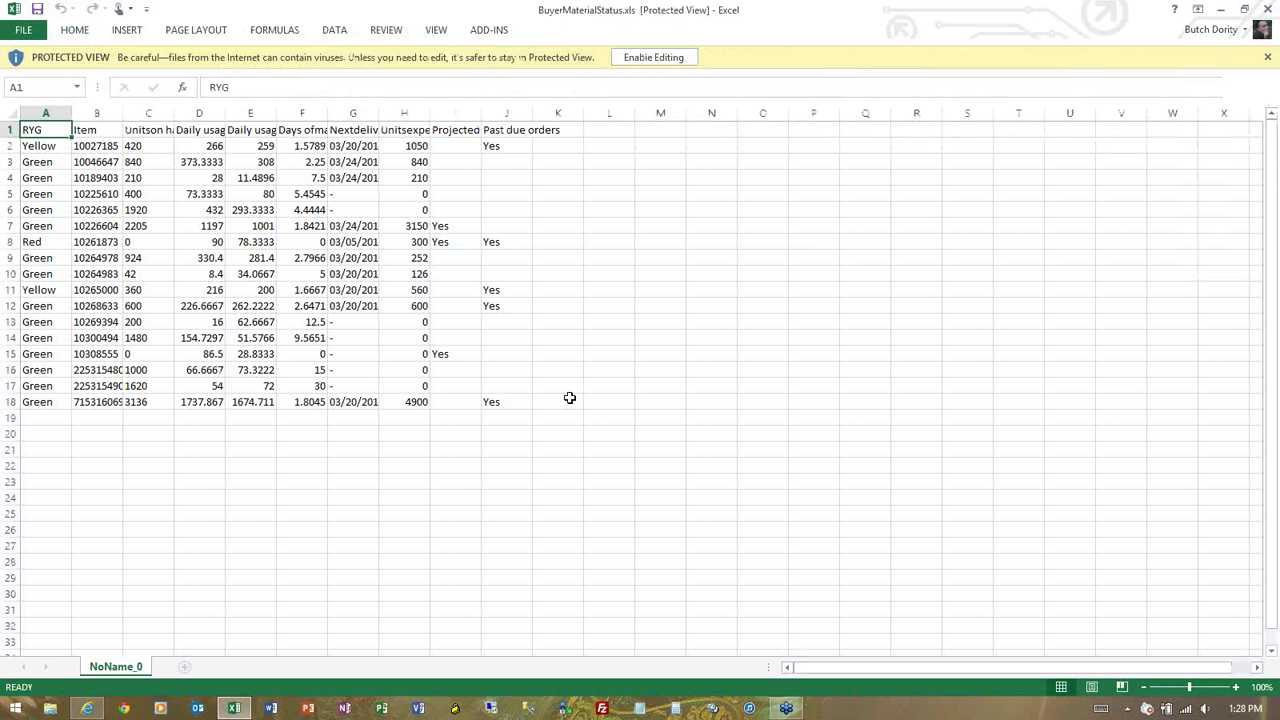
{"action": "left_click", "coordinate": [10, 112]}
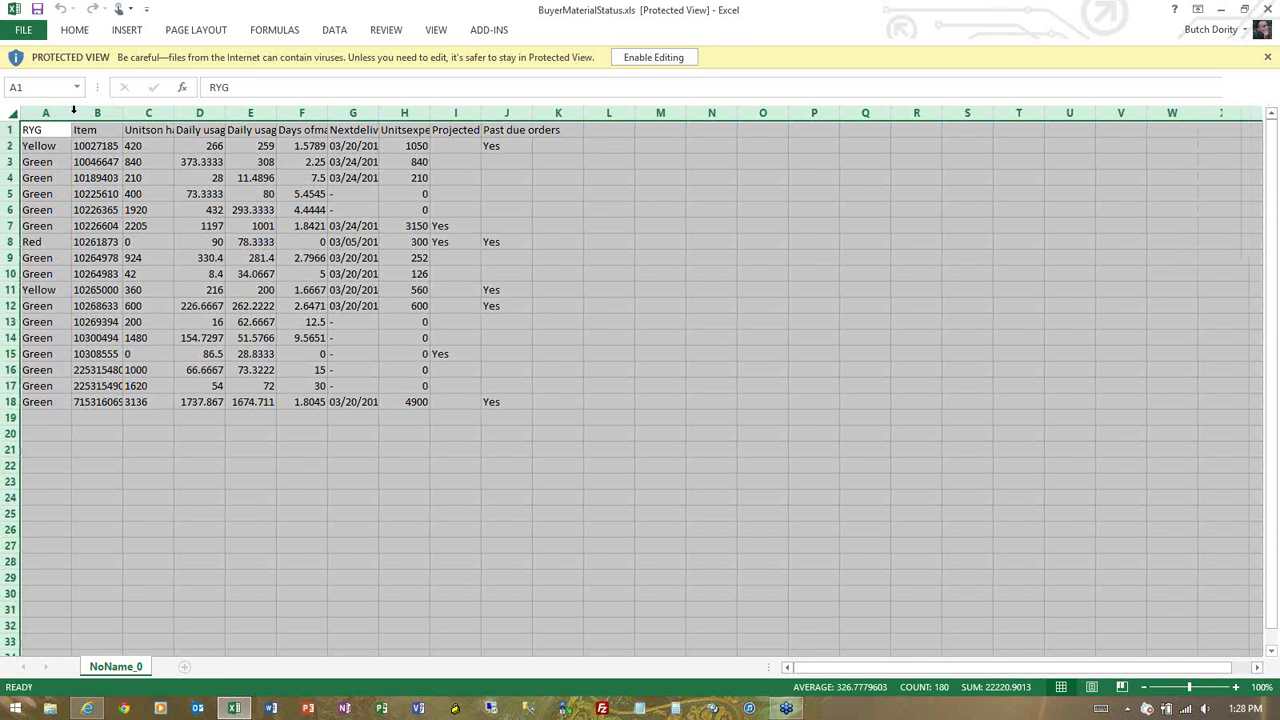
{"action": "double_click", "coordinate": [72, 112]}
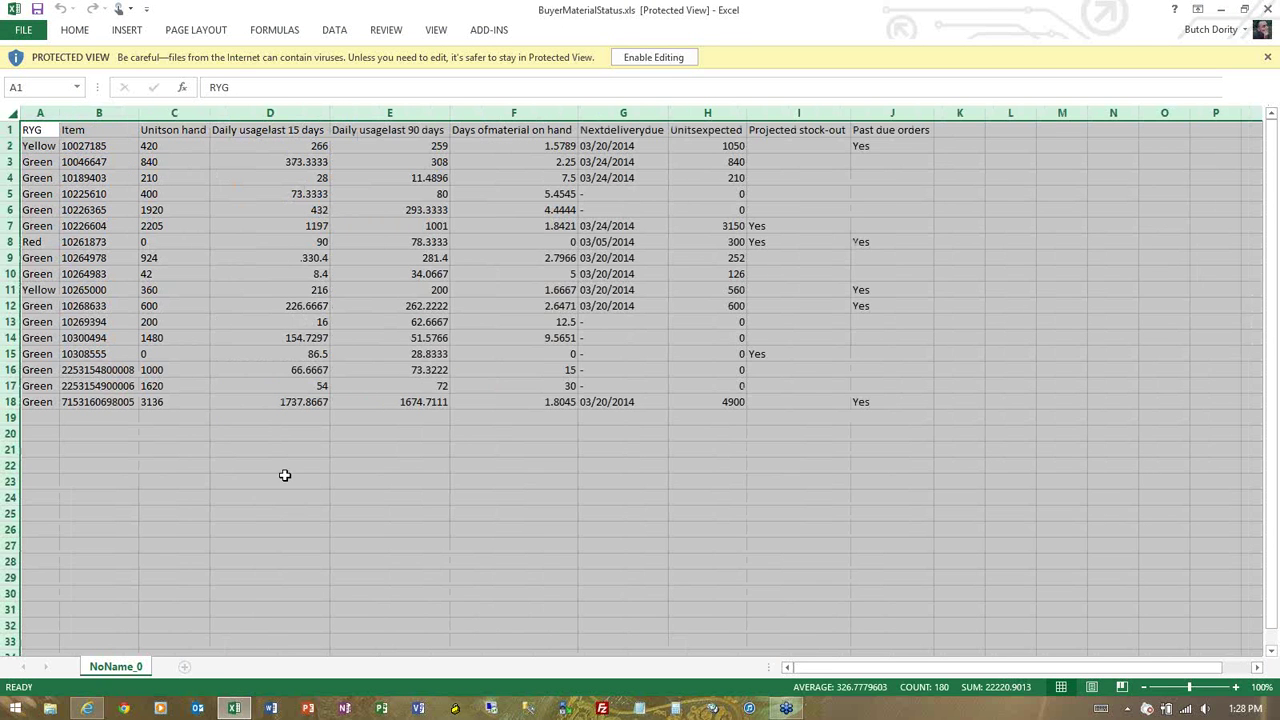
{"action": "left_click", "coordinate": [391, 361]}
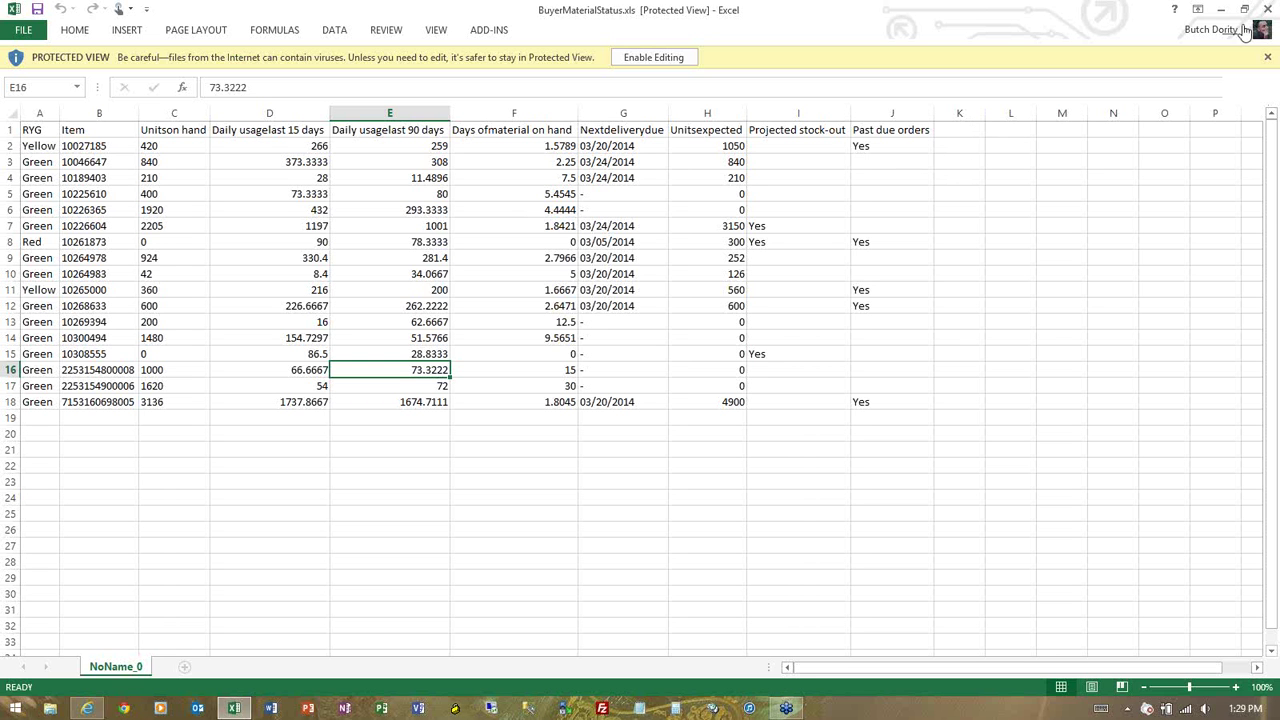
Switch back to Ultriva in the browser and open Material Status from the saved favorites
{"action": "mouse_move", "coordinate": [1275, 6]}
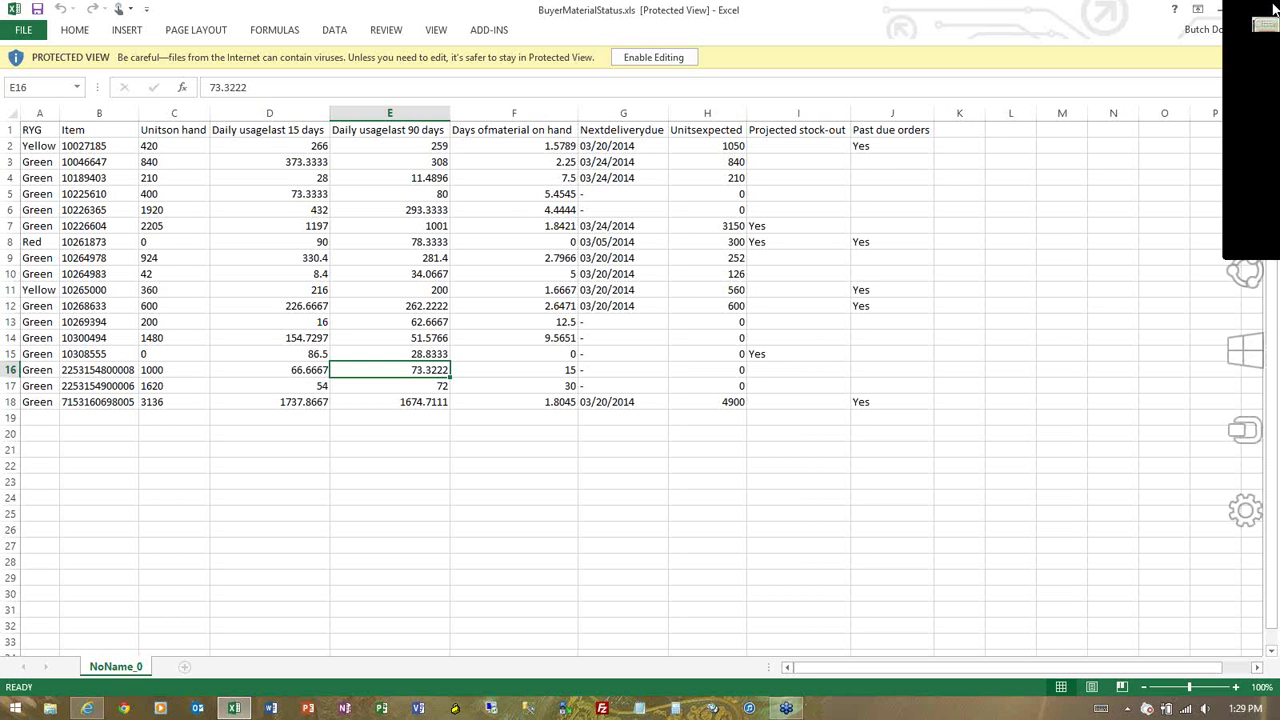
{"action": "key", "text": "alt+Tab"}
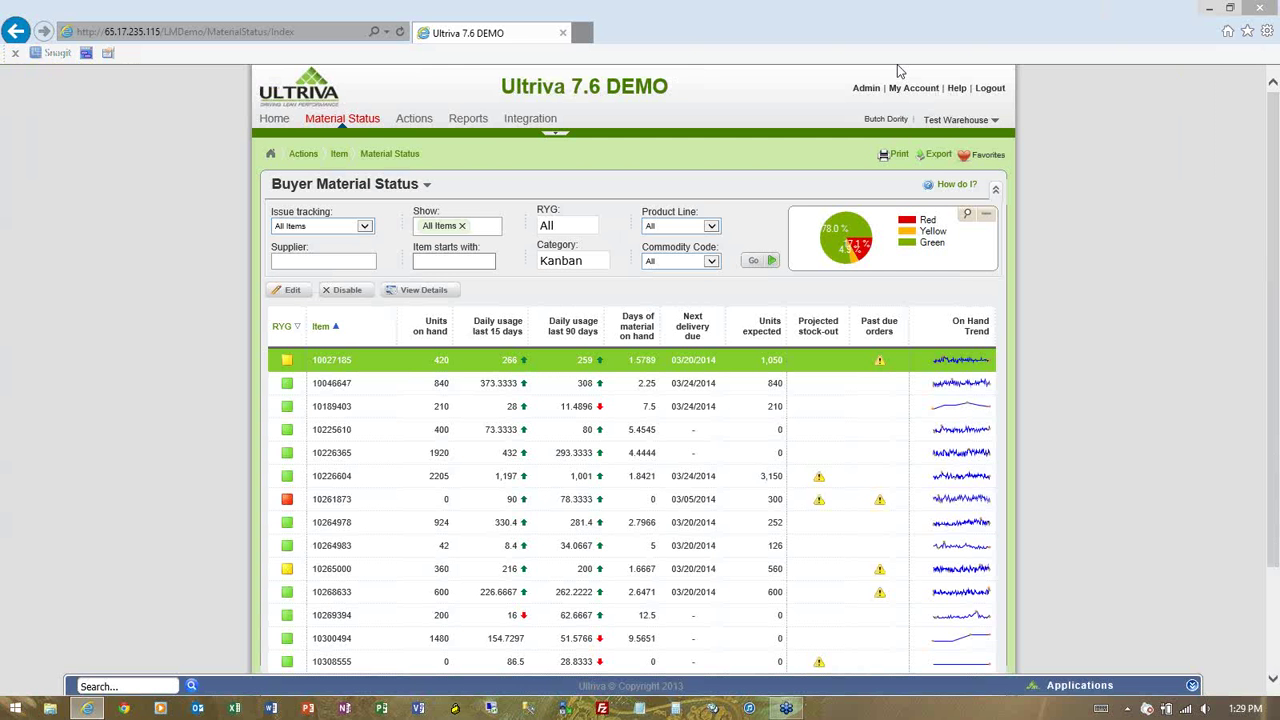
{"action": "left_click", "coordinate": [966, 161]}
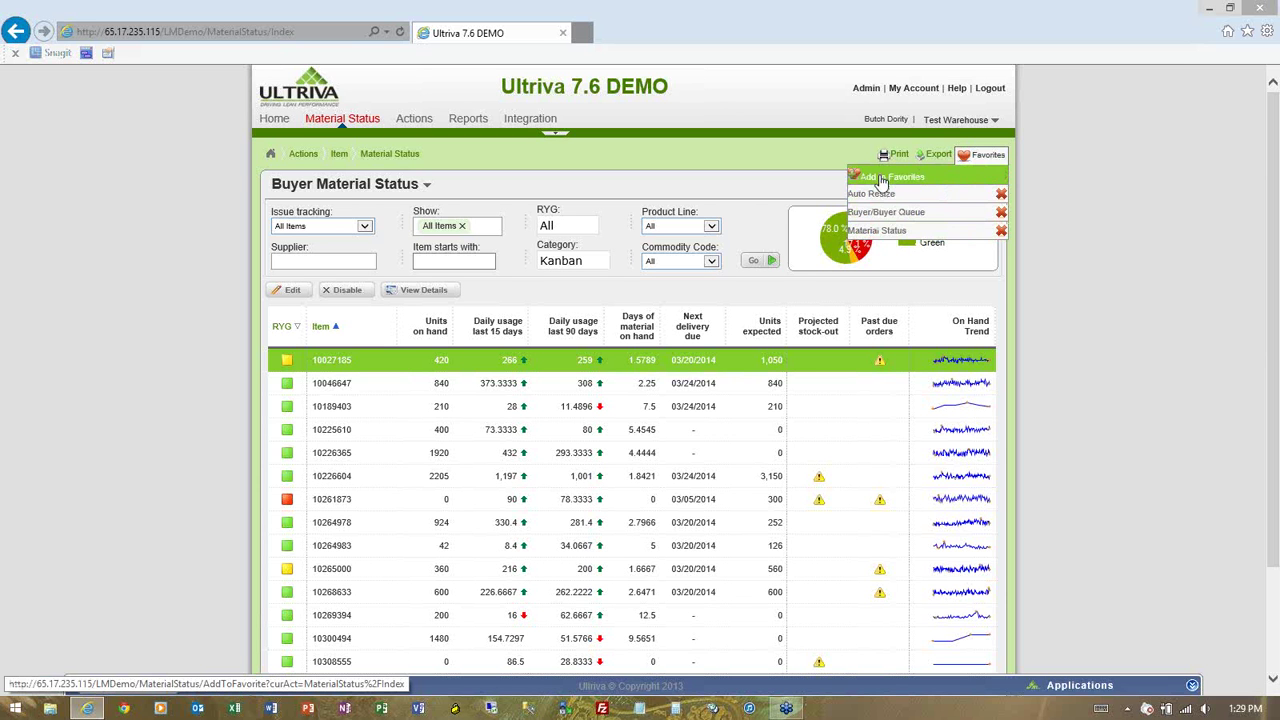
{"action": "left_click", "coordinate": [877, 232]}
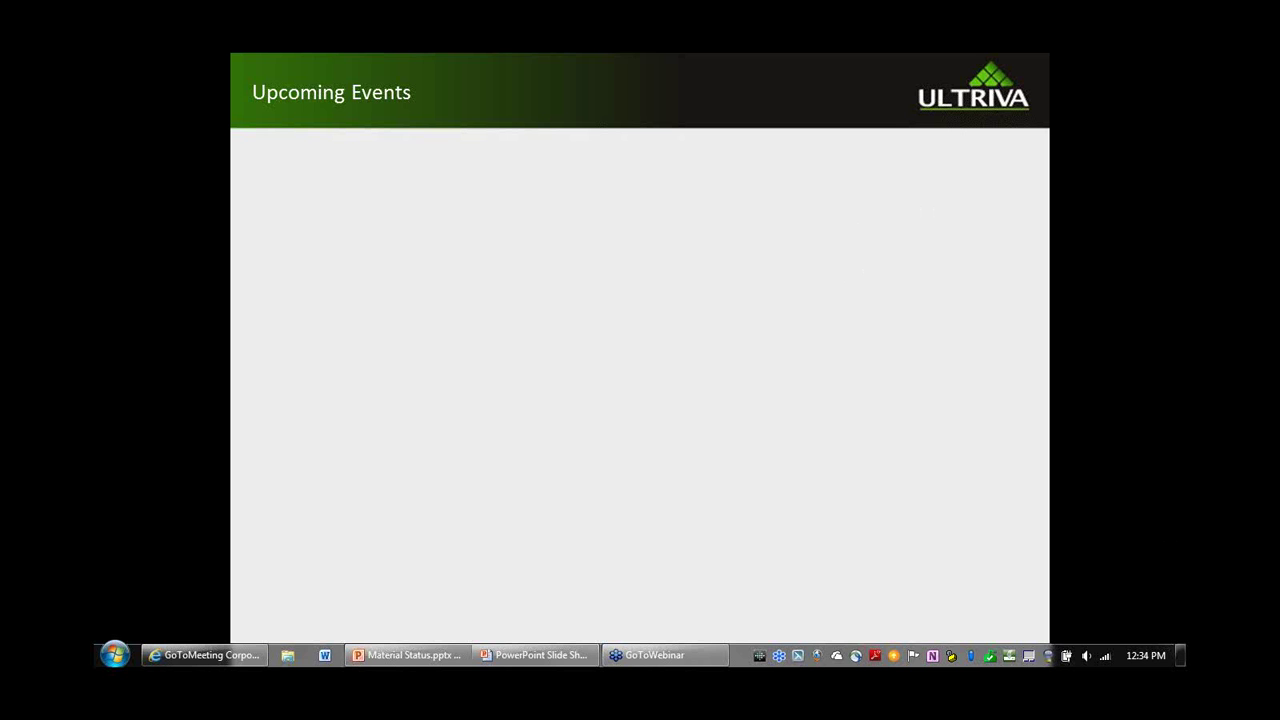
{"action": "left_click", "coordinate": [777, 328]}
{"action": "left_click", "coordinate": [781, 321]}
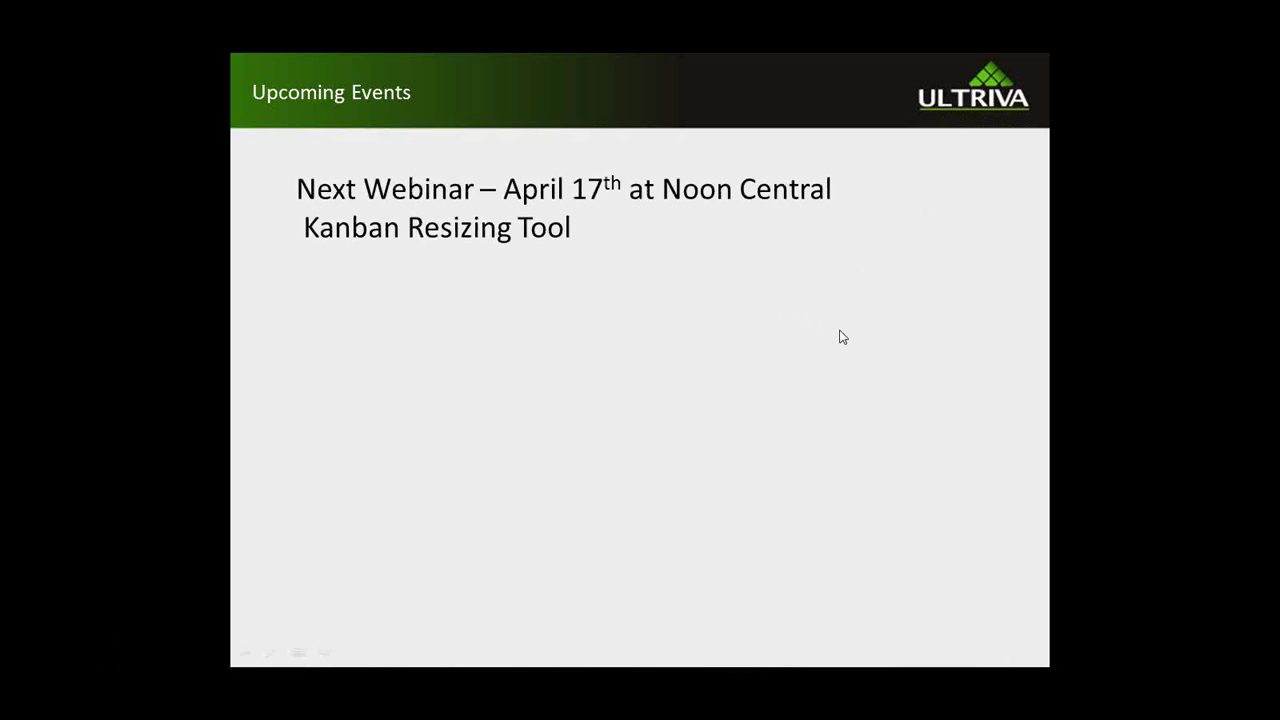